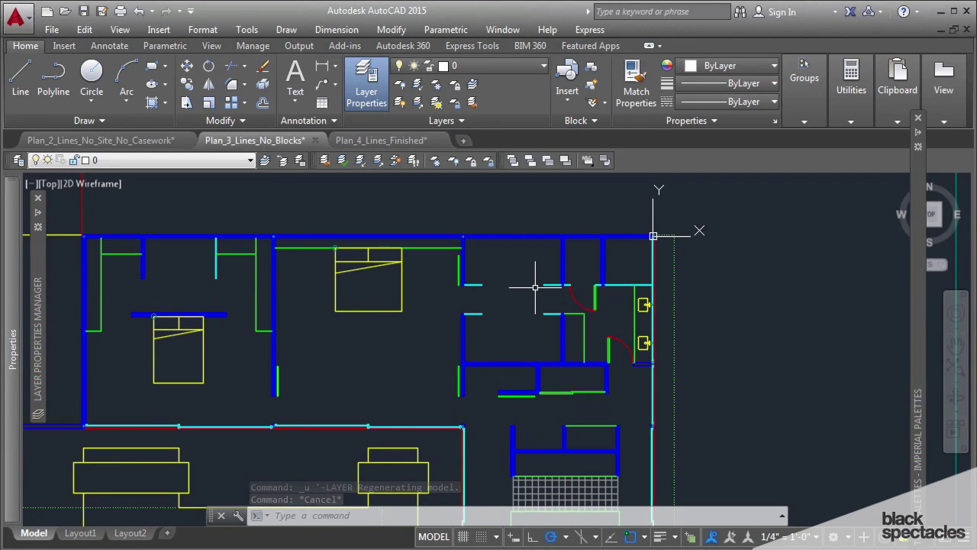
Draw a vertical polyline at the wall end for the closet's right edge.
{"action": "type", "text": "pl"}
{"action": "key", "text": "Return"}
{"action": "scroll", "coordinate": [536, 287], "scroll_direction": "up", "scroll_amount": 2}
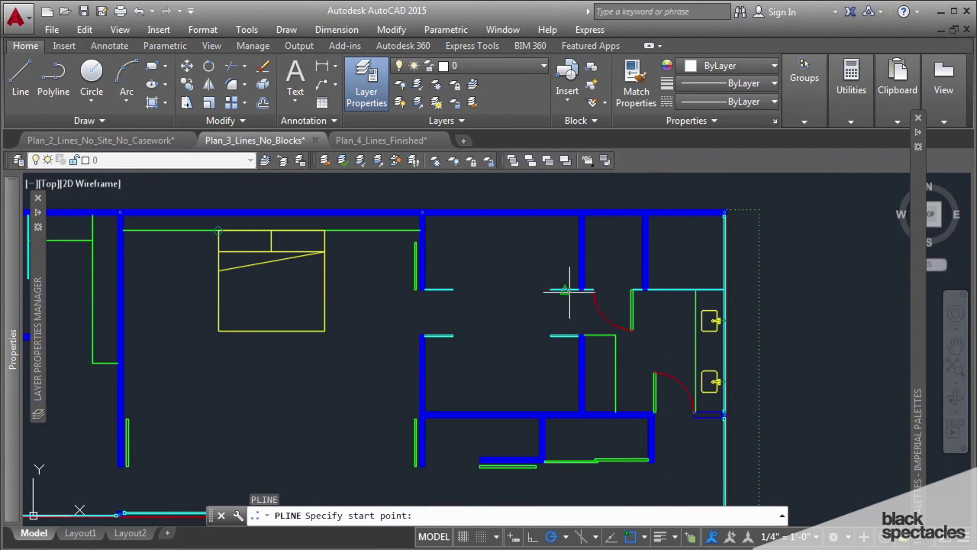
{"action": "scroll", "coordinate": [565, 276], "scroll_direction": "up", "scroll_amount": 1}
{"action": "left_click", "coordinate": [565, 300]}
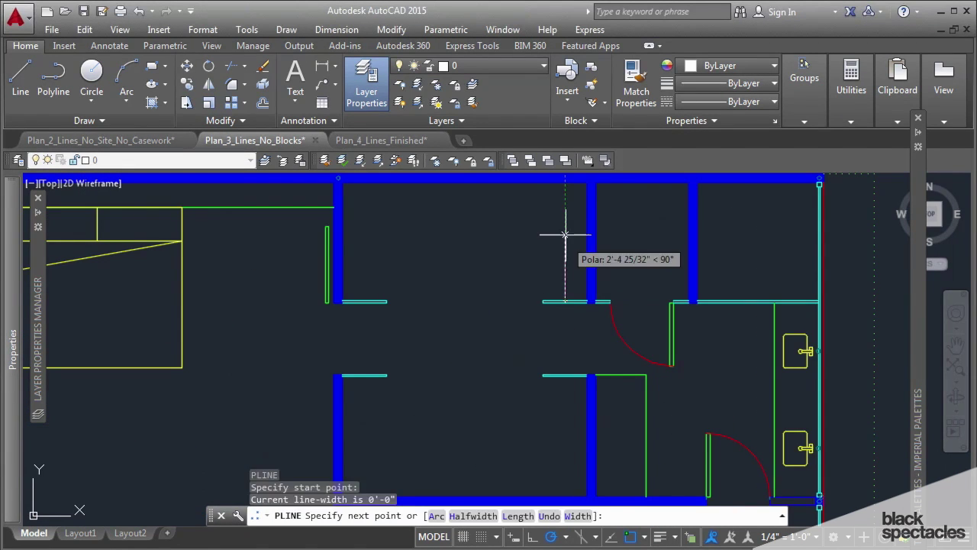
{"action": "left_click", "coordinate": [565, 194]}
{"action": "key", "text": "Return"}
{"action": "key", "text": "Return"}
Draw the closet's left edge and its horizontal top edge as polylines.
{"action": "left_click", "coordinate": [364, 301]}
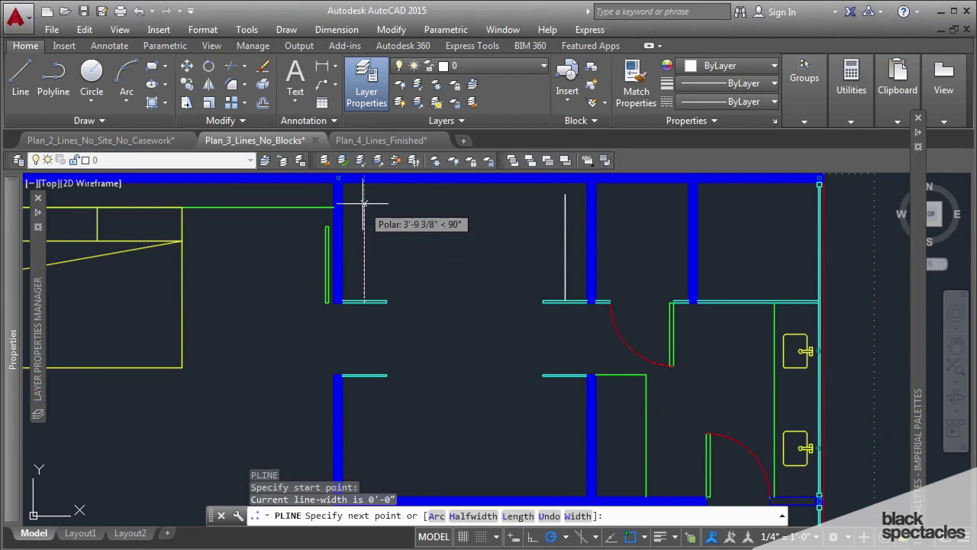
{"action": "left_click", "coordinate": [364, 194]}
{"action": "key", "text": "Return"}
{"action": "key", "text": "Return"}
{"action": "left_click", "coordinate": [364, 194]}
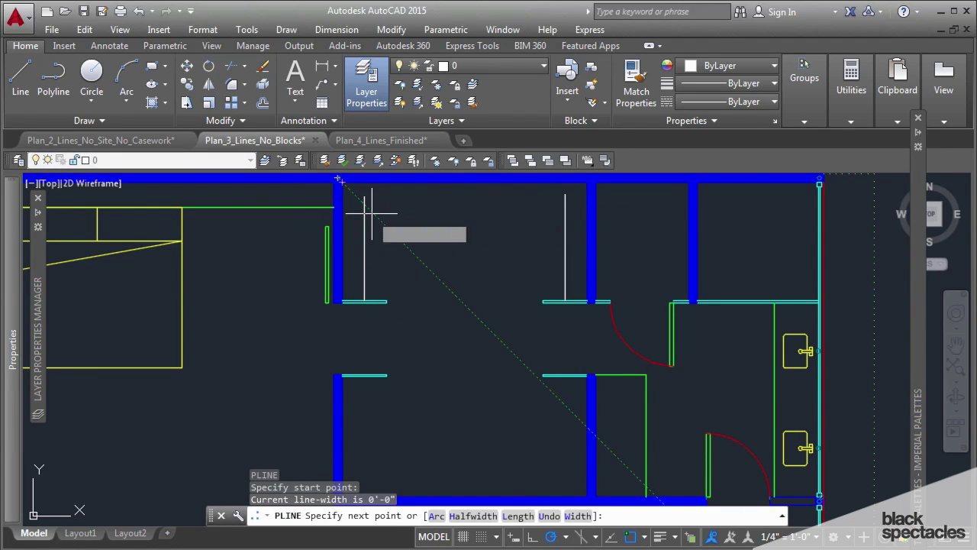
{"action": "left_click", "coordinate": [566, 204]}
Try trimming the short diagonal line using the top polyline as the cutting edge.
{"action": "key", "text": "Return"}
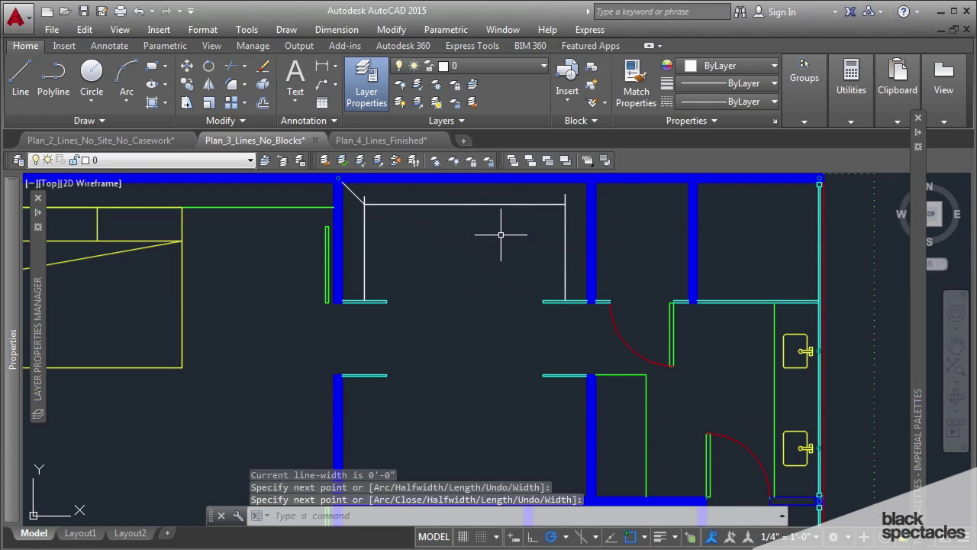
{"action": "type", "text": "tr"}
{"action": "key", "text": "Return"}
{"action": "left_click", "coordinate": [554, 228]}
{"action": "left_click", "coordinate": [423, 196]}
{"action": "key", "text": "Return"}
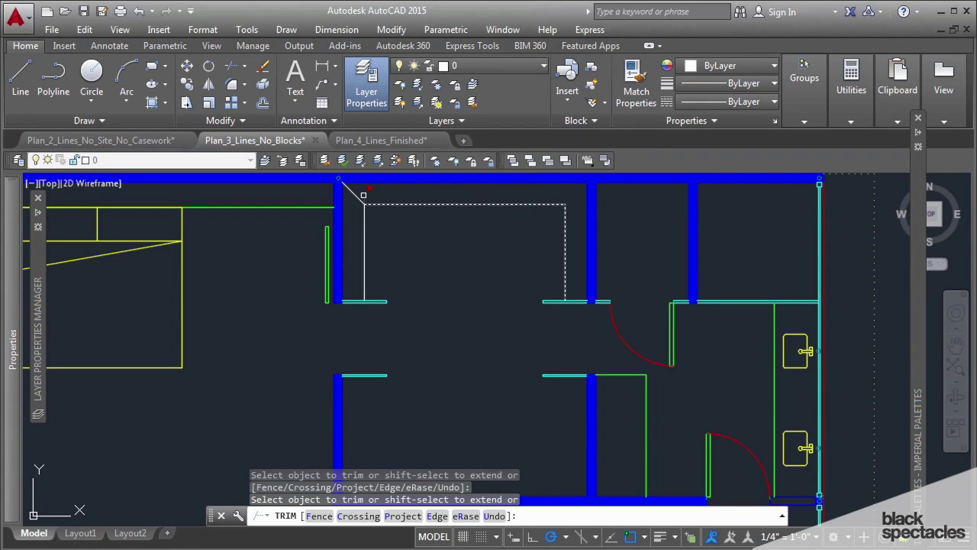
{"action": "left_click", "coordinate": [363, 196]}
Erase the stray short diagonal line.
{"action": "key", "text": "Return"}
{"action": "type", "text": "e"}
{"action": "key", "text": "Return"}
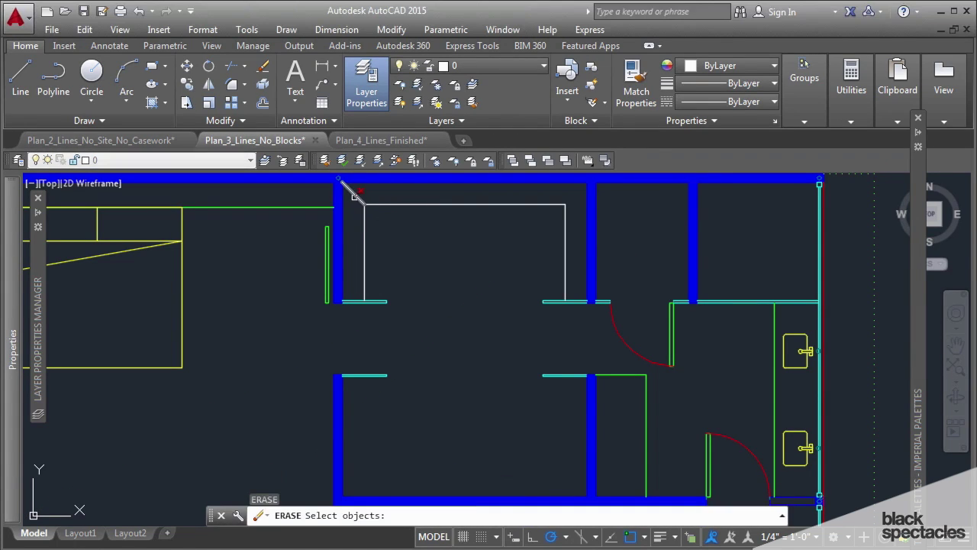
{"action": "left_click", "coordinate": [353, 196]}
{"action": "scroll", "coordinate": [380, 222], "scroll_direction": "down", "scroll_amount": 4}
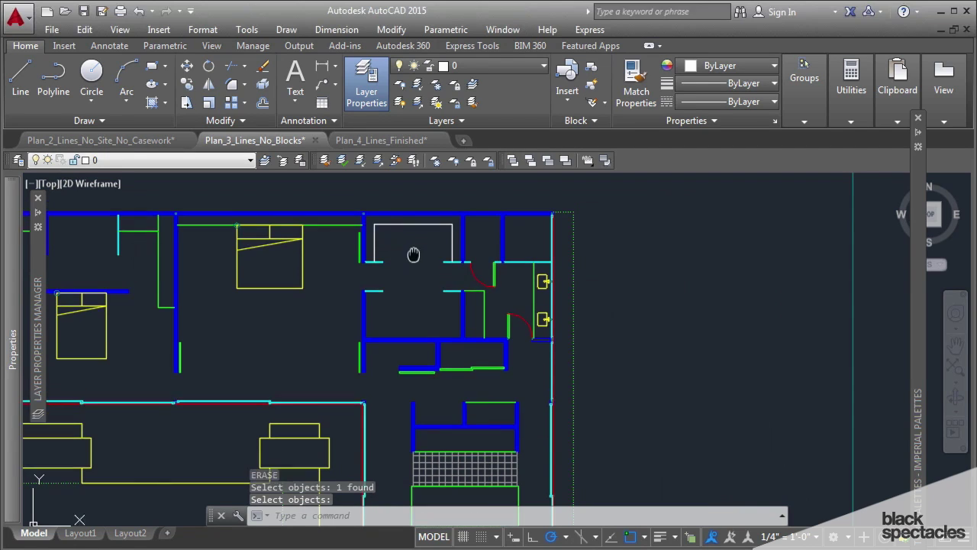
Insert the Furn-Hanging-Clothes block from the Furniture tool palette into the closet.
{"action": "scroll", "coordinate": [422, 266], "scroll_direction": "up", "scroll_amount": 5}
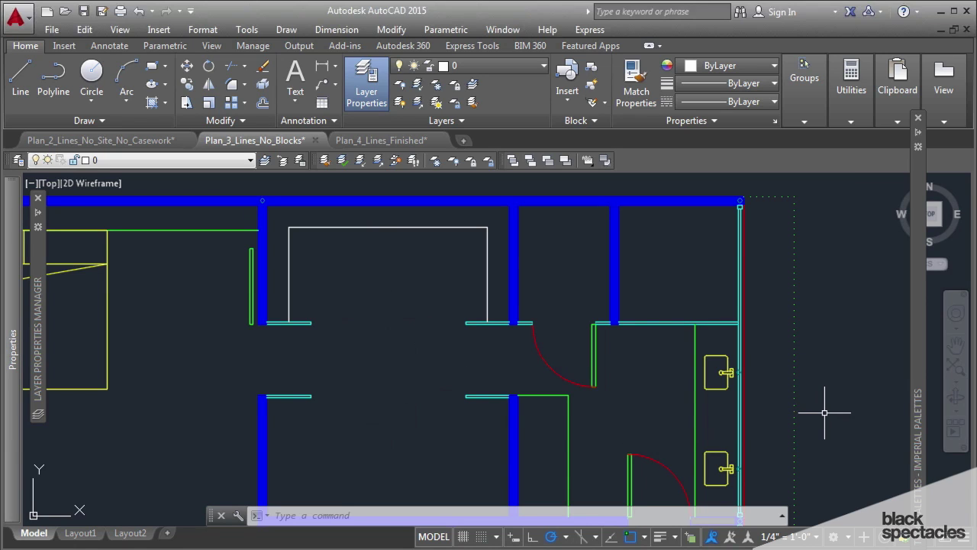
{"action": "mouse_move", "coordinate": [909, 341]}
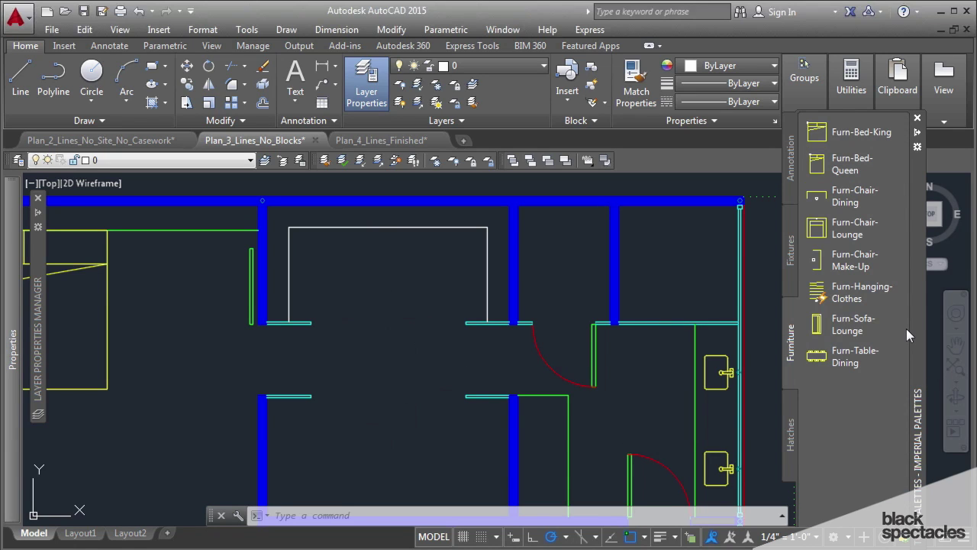
{"action": "left_click", "coordinate": [817, 296]}
{"action": "double_click", "coordinate": [393, 326]}
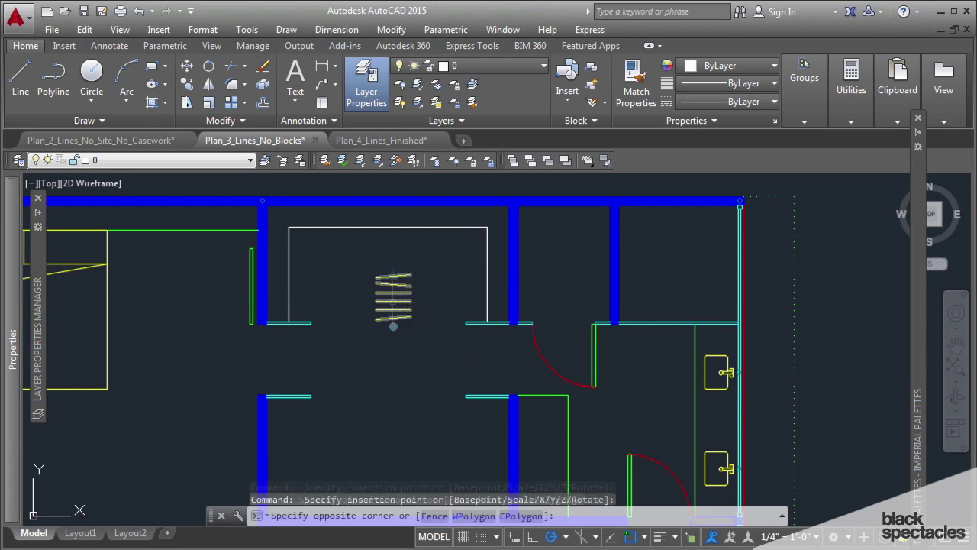
{"action": "key", "text": "Escape"}
{"action": "key", "text": "Escape"}
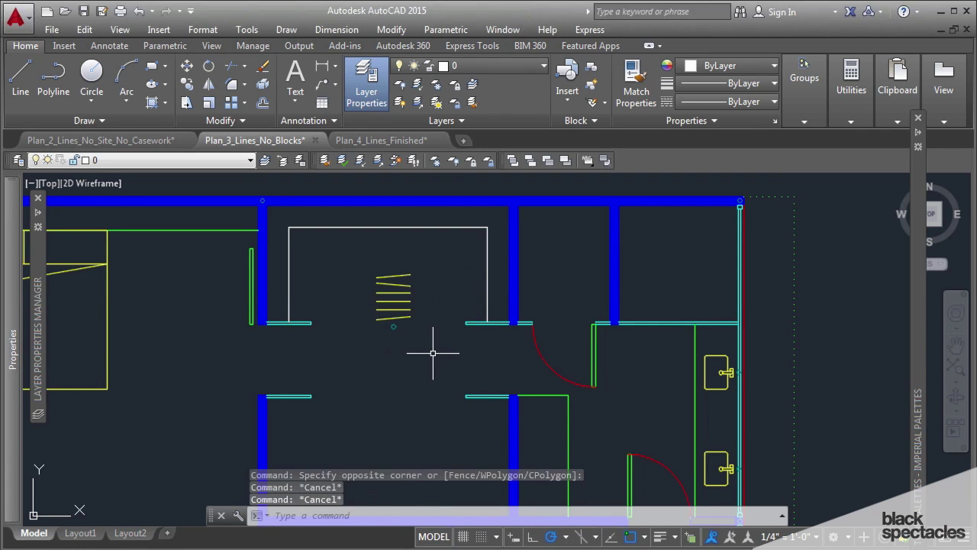
Stretch the hanging-clothes block with its dynamic grip into a long rack.
{"action": "left_click", "coordinate": [437, 277]}
{"action": "scroll", "coordinate": [437, 277], "scroll_direction": "down", "scroll_amount": 3}
{"action": "left_click", "coordinate": [385, 314]}
{"action": "scroll", "coordinate": [421, 281], "scroll_direction": "up", "scroll_amount": 4}
{"action": "scroll", "coordinate": [421, 281], "scroll_direction": "down", "scroll_amount": 3}
{"action": "left_click", "coordinate": [401, 281]}
{"action": "scroll", "coordinate": [429, 265], "scroll_direction": "up", "scroll_amount": 2}
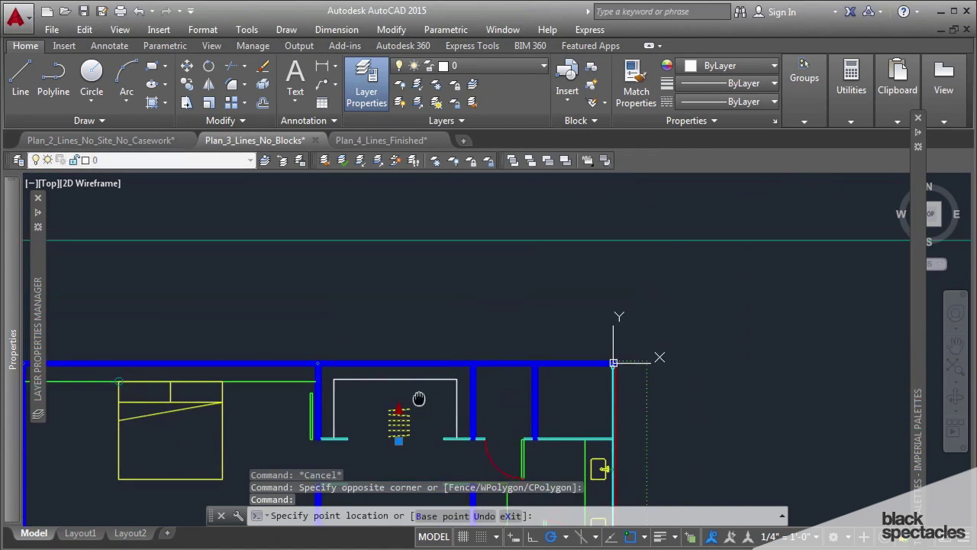
{"action": "key", "text": "Escape"}
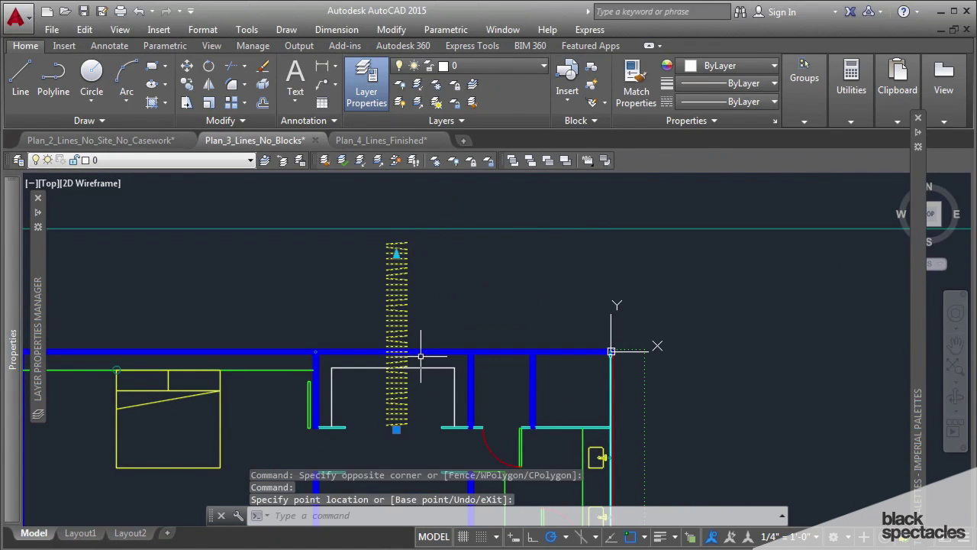
{"action": "key", "text": "Escape"}
{"action": "middle_click_drag", "start_coordinate": [427, 349], "coordinate": [447, 237]}
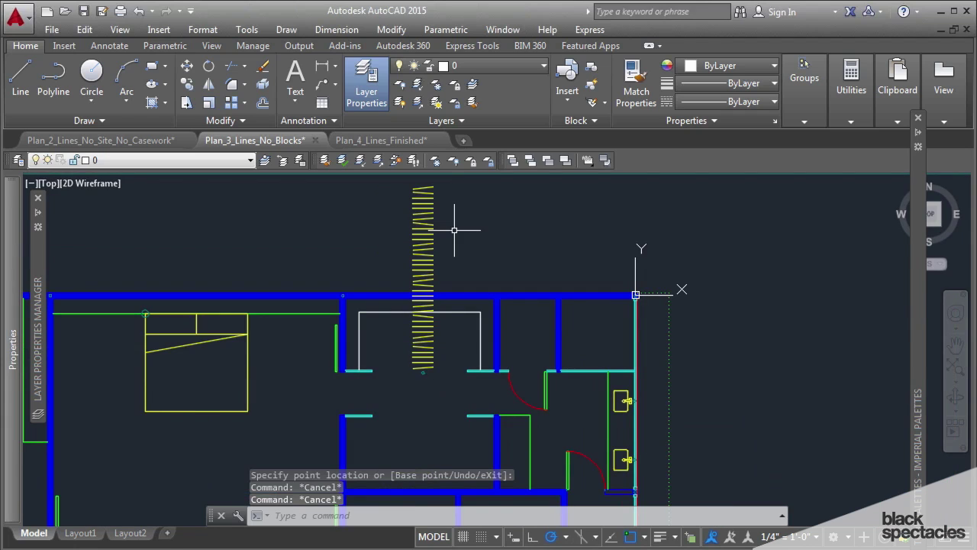
{"action": "left_click", "coordinate": [424, 236]}
{"action": "right_click", "coordinate": [429, 237]}
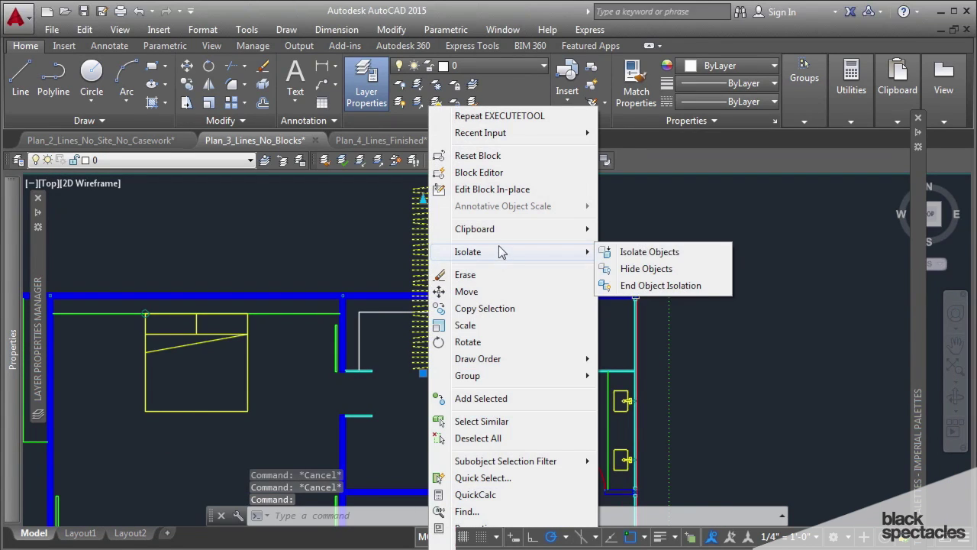
In the Block Editor, inspect the Distance1 array action and its 2' column offset.
{"action": "left_click", "coordinate": [496, 174]}
{"action": "middle_click_drag", "start_coordinate": [555, 412], "coordinate": [533, 401]}
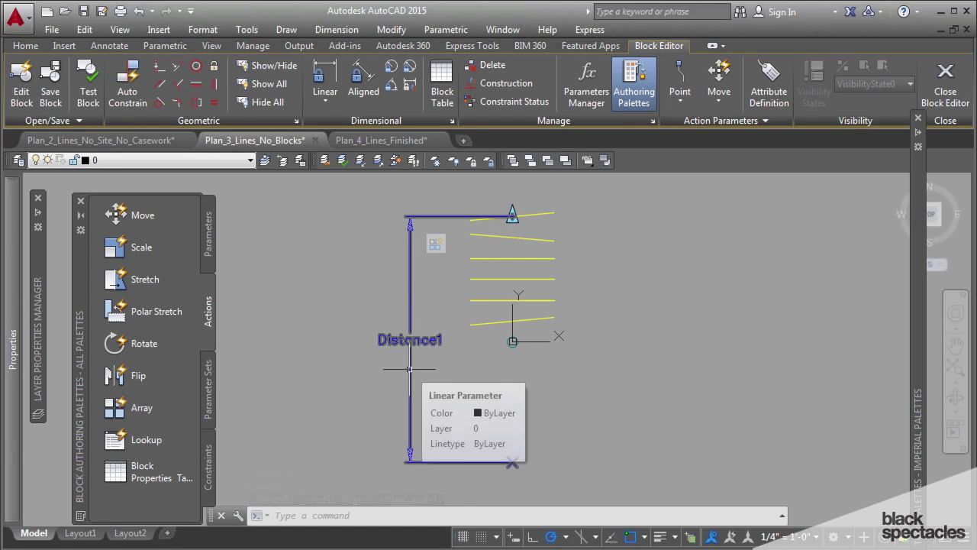
{"action": "key", "text": "Escape"}
{"action": "key", "text": "Escape"}
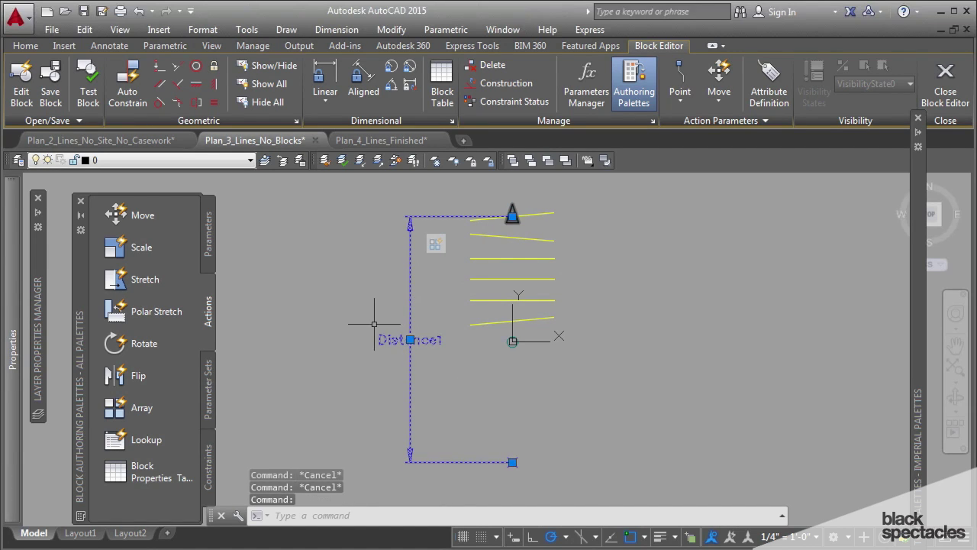
{"action": "key", "text": "Escape"}
{"action": "left_click", "coordinate": [438, 245]}
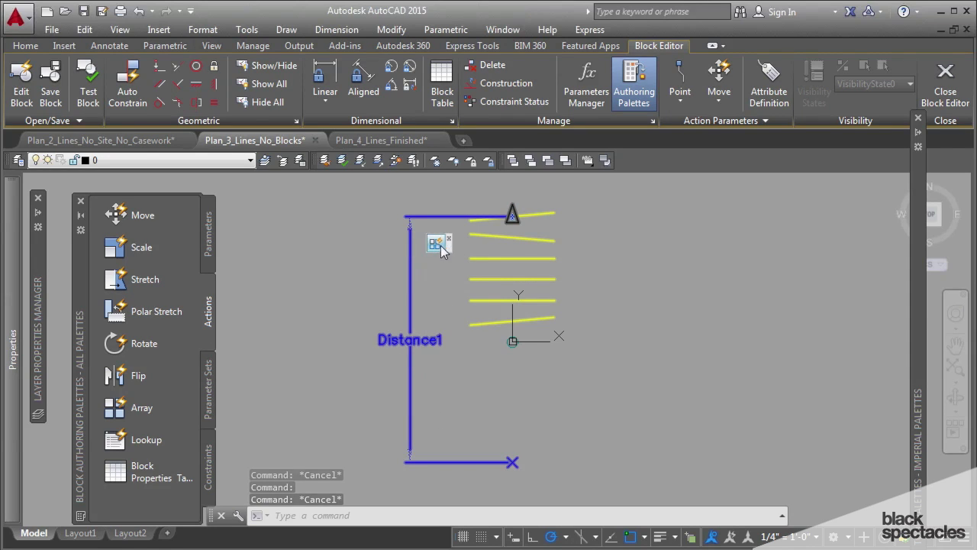
{"action": "middle_click_drag", "start_coordinate": [443, 209], "coordinate": [443, 261]}
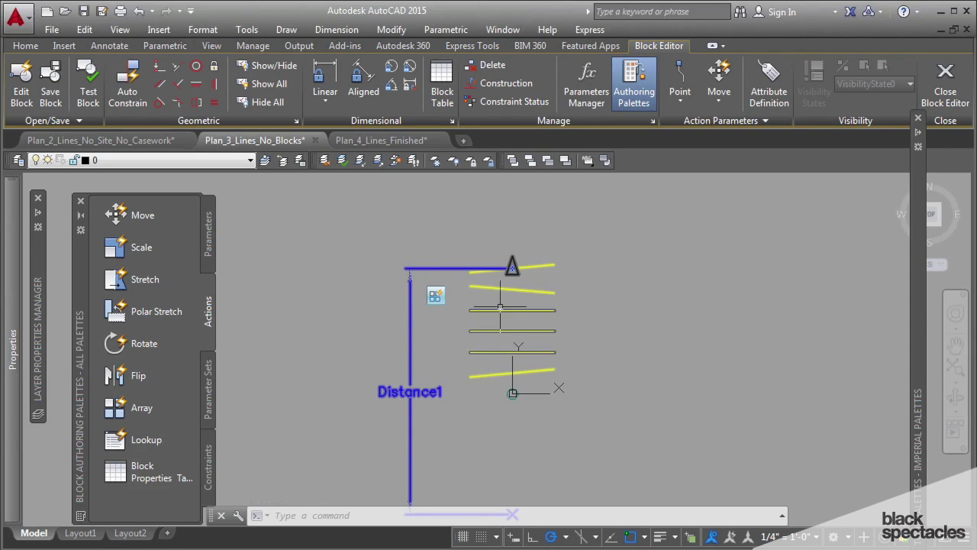
{"action": "middle_click_drag", "start_coordinate": [495, 404], "coordinate": [492, 345]}
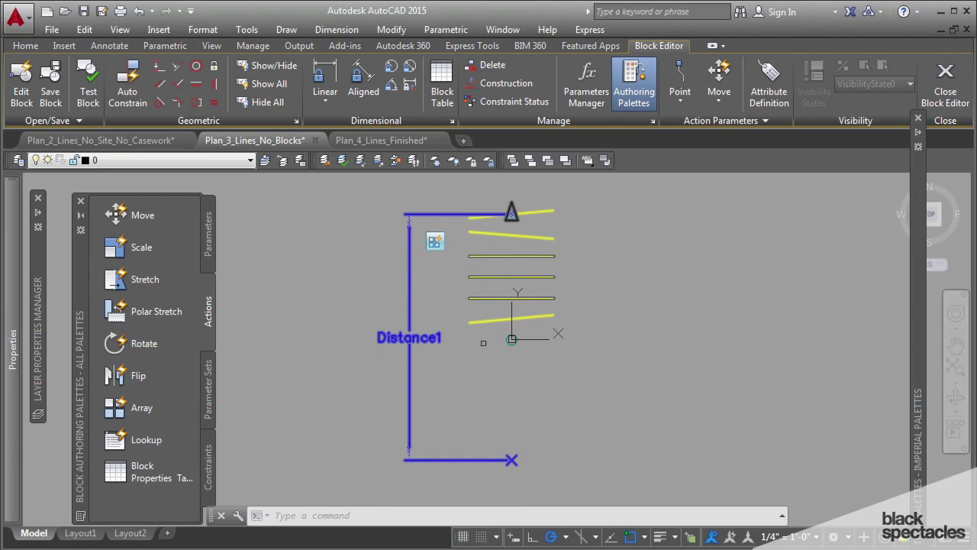
{"action": "key", "text": "Escape"}
{"action": "key", "text": "Escape"}
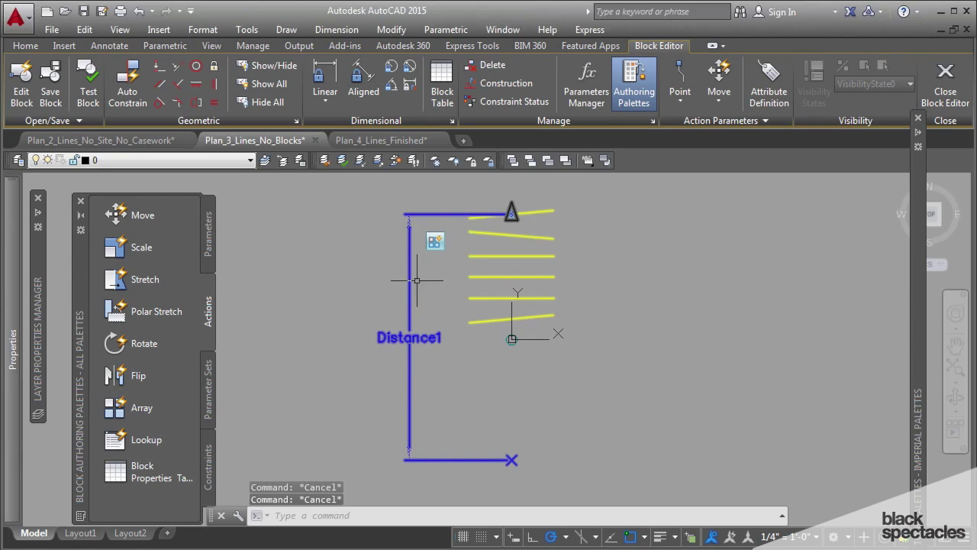
{"action": "mouse_move", "coordinate": [14, 389]}
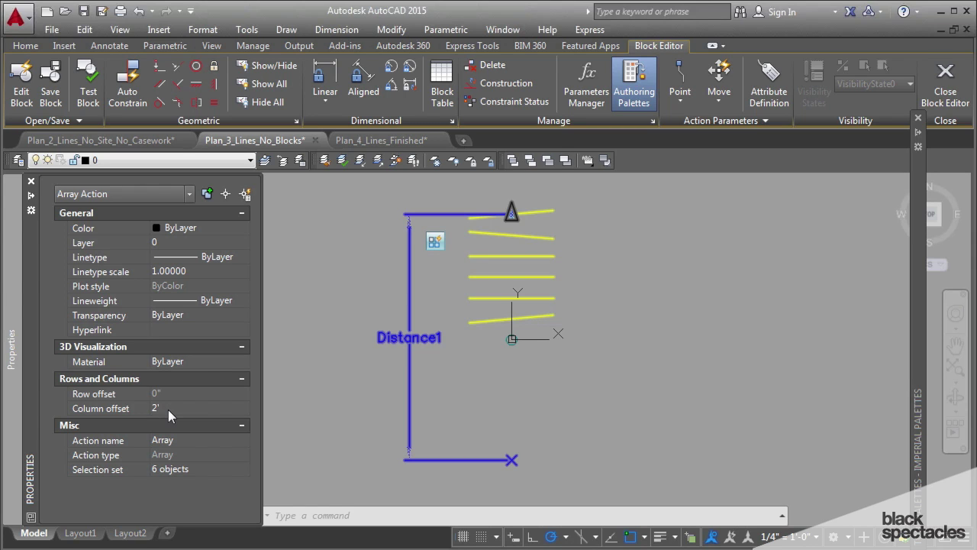
Close the Block Editor and save the block changes.
{"action": "left_click", "coordinate": [534, 432]}
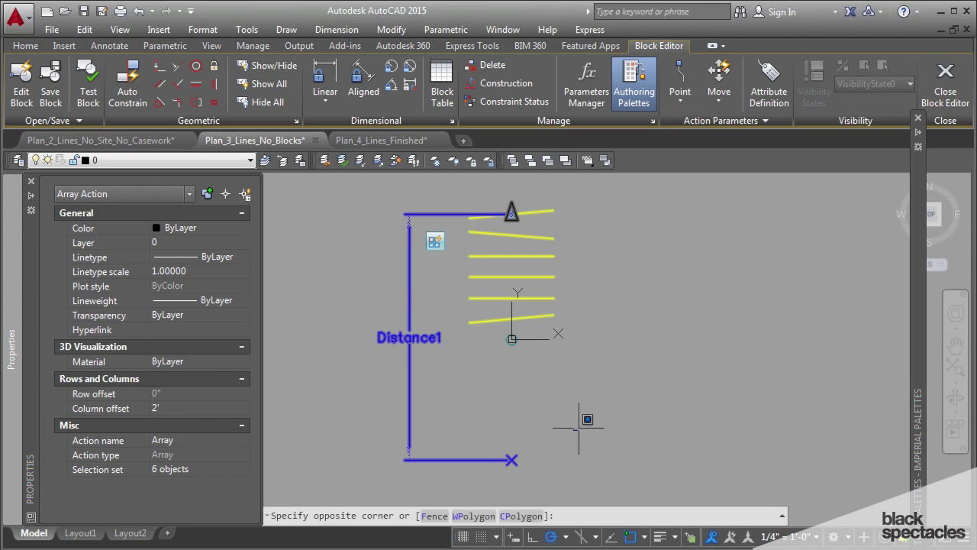
{"action": "key", "text": "Escape"}
{"action": "key", "text": "Escape"}
{"action": "key", "text": "Escape"}
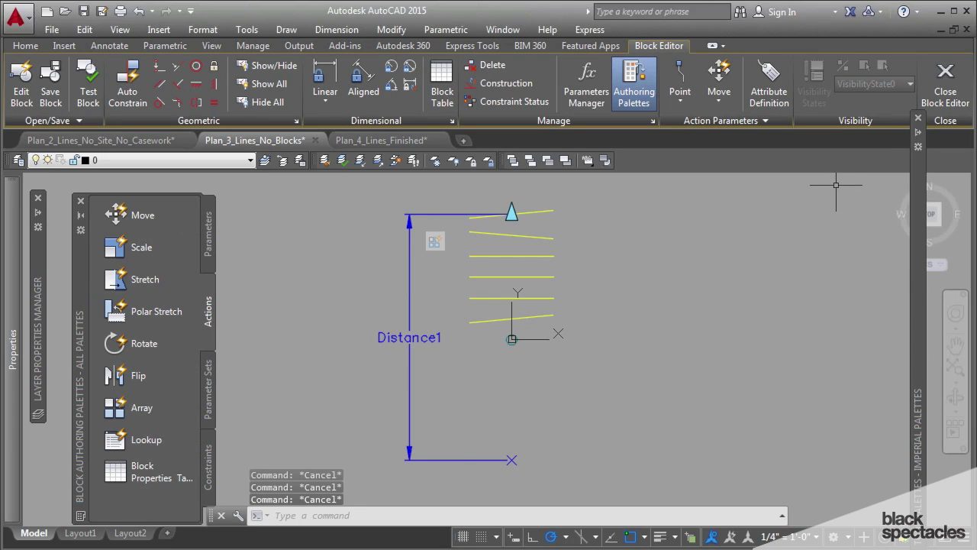
{"action": "left_click", "coordinate": [946, 90]}
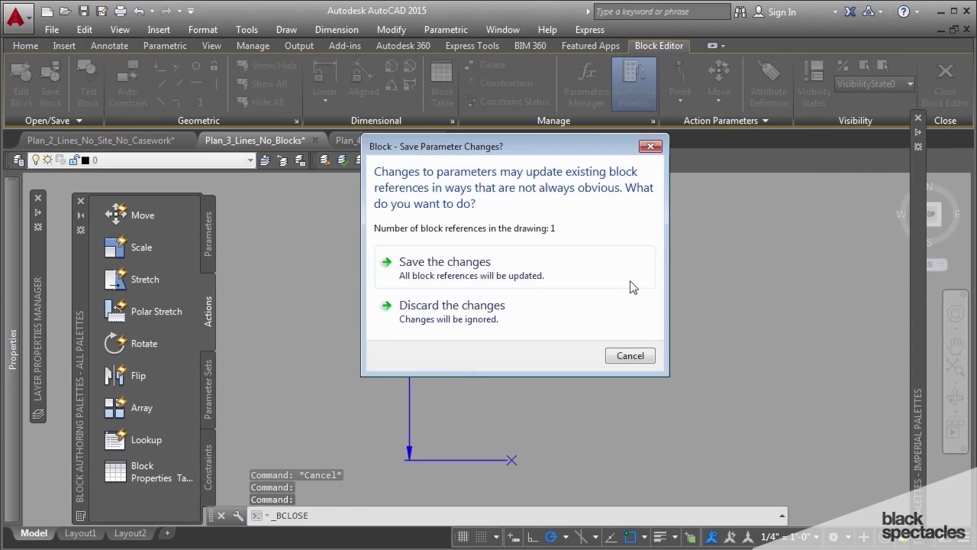
{"action": "left_click", "coordinate": [538, 281]}
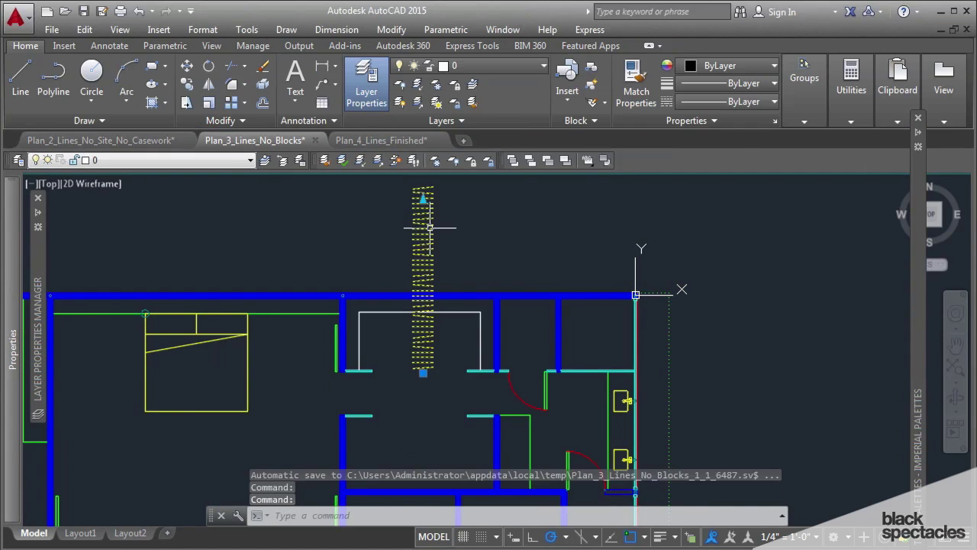
Begin moving the clothes block from its bottom base point, then cancel the attempt.
{"action": "key", "text": "Escape"}
{"action": "key", "text": "Escape"}
{"action": "type", "text": "m"}
{"action": "key", "text": "Return"}
{"action": "left_click", "coordinate": [484, 257]}
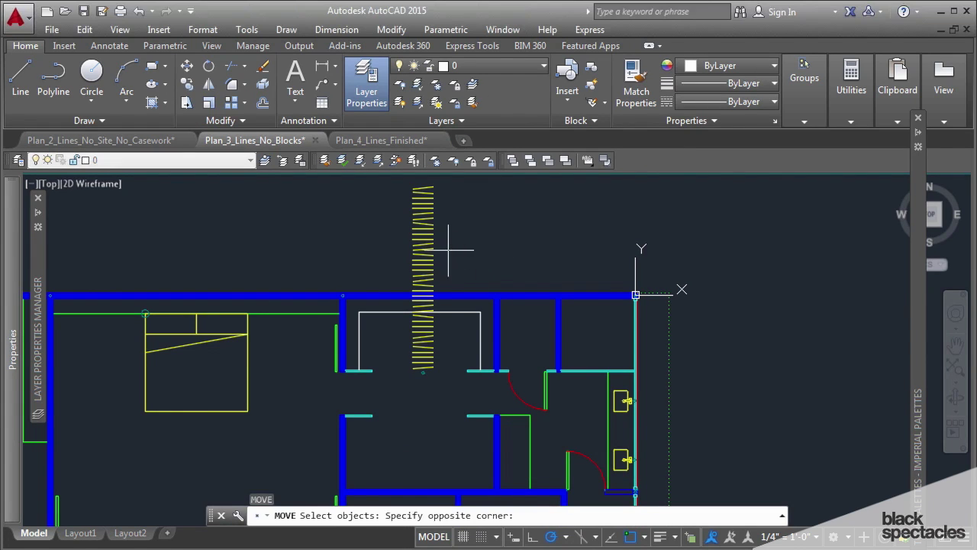
{"action": "left_click", "coordinate": [430, 252]}
{"action": "key", "text": "Return"}
{"action": "scroll", "coordinate": [434, 371], "scroll_direction": "up", "scroll_amount": 6}
{"action": "left_click", "coordinate": [387, 380]}
{"action": "key", "text": "Escape"}
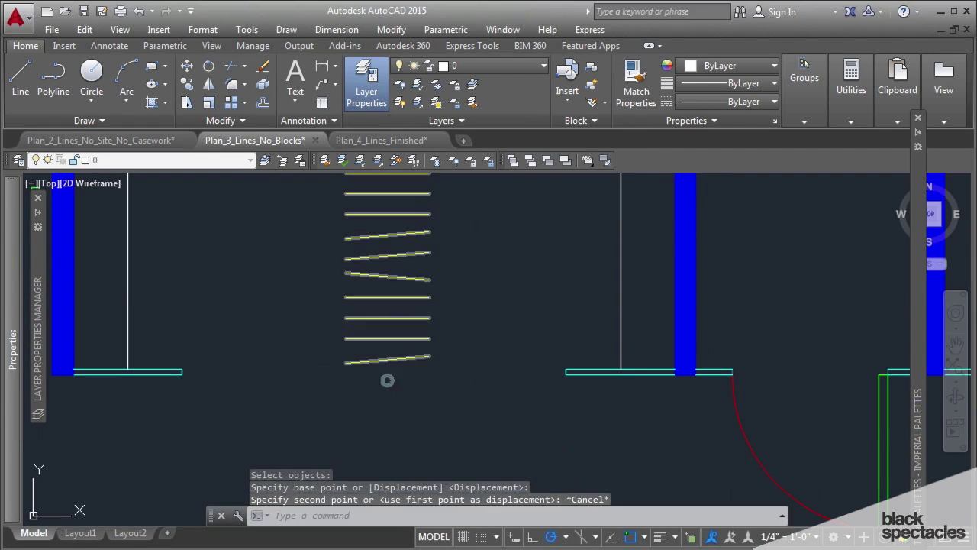
Move the clothes block from its bottom point to sit against the closet's left wall.
{"action": "key", "text": "Return"}
{"action": "left_click", "coordinate": [378, 349]}
{"action": "key", "text": "Return"}
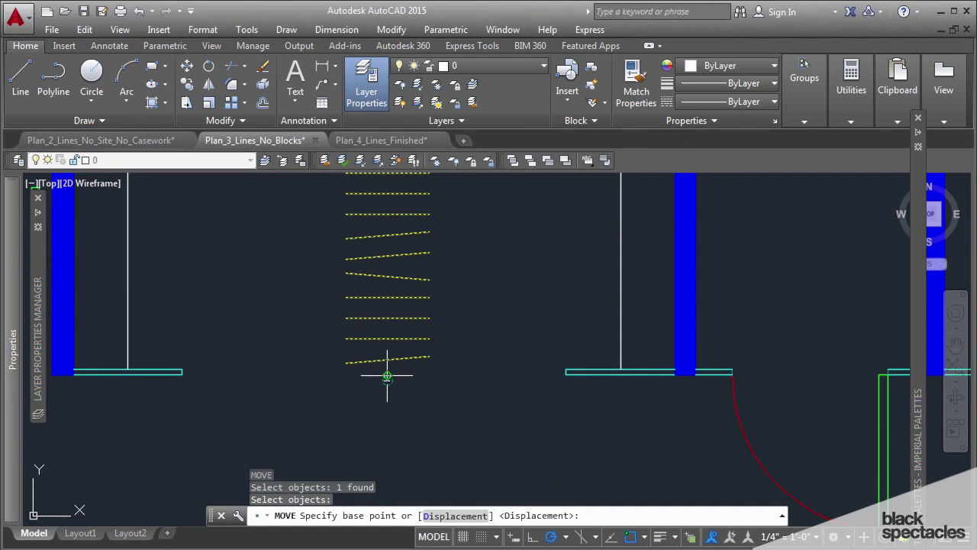
{"action": "left_click", "coordinate": [386, 379]}
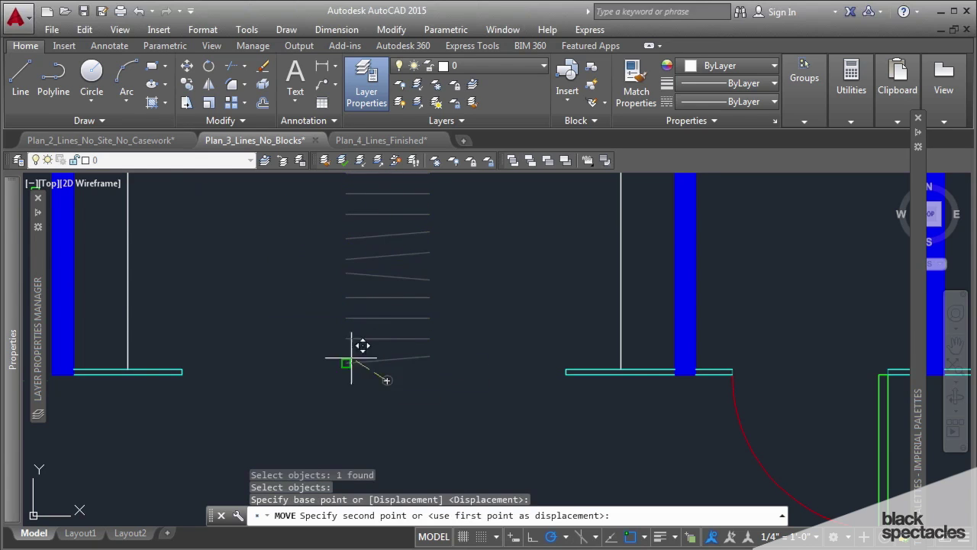
{"action": "left_click", "coordinate": [135, 353]}
{"action": "scroll", "coordinate": [217, 361], "scroll_direction": "down", "scroll_amount": 2}
{"action": "scroll", "coordinate": [217, 361], "scroll_direction": "down", "scroll_amount": 2}
{"action": "scroll", "coordinate": [257, 319], "scroll_direction": "up", "scroll_amount": 3}
{"action": "scroll", "coordinate": [262, 338], "scroll_direction": "down", "scroll_amount": 1}
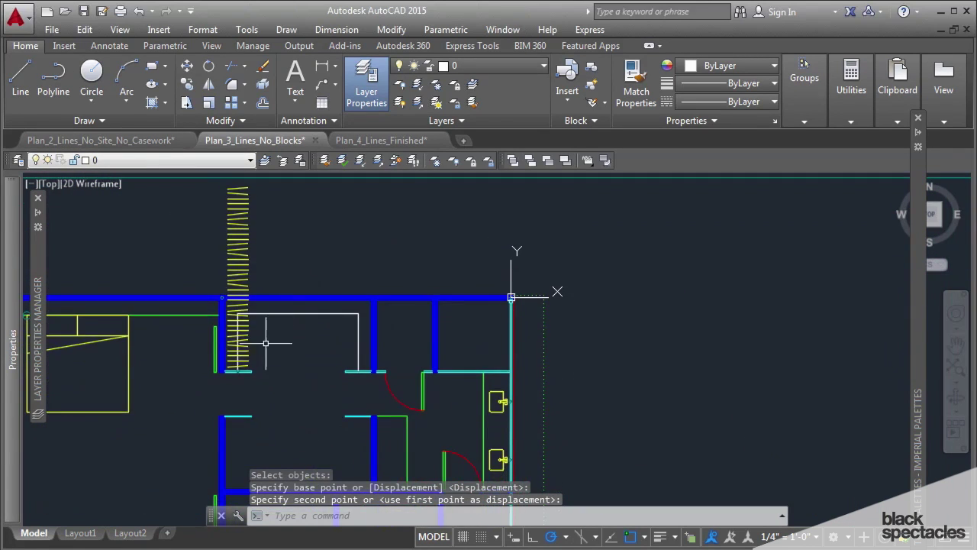
{"action": "scroll", "coordinate": [325, 358], "scroll_direction": "up", "scroll_amount": 1}
{"action": "scroll", "coordinate": [325, 358], "scroll_direction": "down", "scroll_amount": 2}
Window-select the moved clothes block, try a grip edit, then cancel it.
{"action": "left_click", "coordinate": [224, 291]}
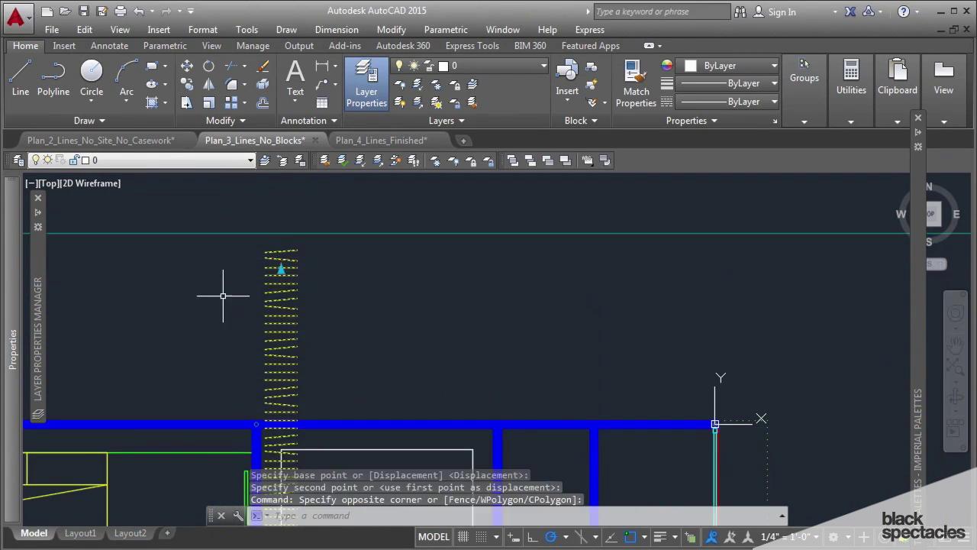
{"action": "left_click", "coordinate": [282, 282]}
{"action": "left_click", "coordinate": [280, 269]}
{"action": "scroll", "coordinate": [264, 349], "scroll_direction": "up", "scroll_amount": 3}
{"action": "left_click", "coordinate": [340, 334]}
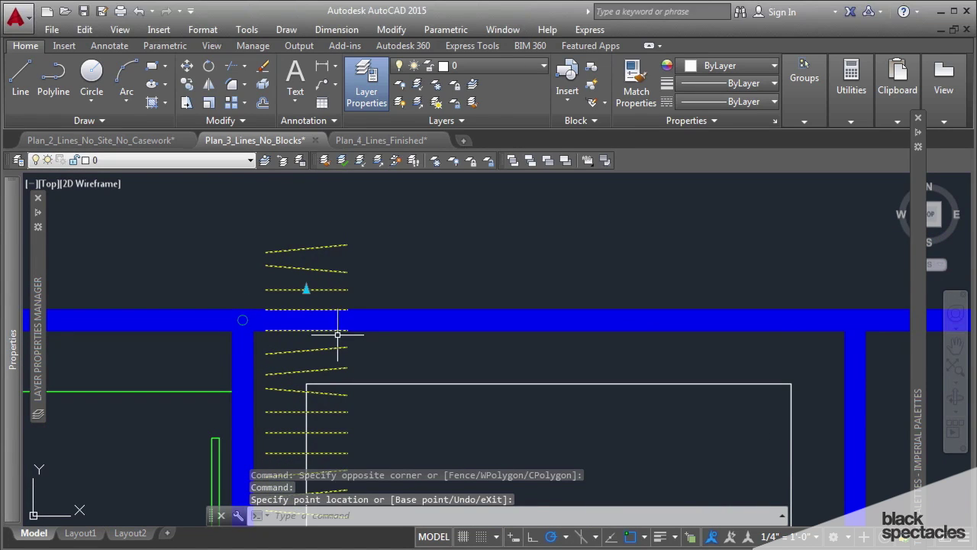
{"action": "scroll", "coordinate": [393, 349], "scroll_direction": "down", "scroll_amount": 1}
{"action": "key", "text": "Escape"}
{"action": "key", "text": "Escape"}
{"action": "scroll", "coordinate": [420, 345], "scroll_direction": "down", "scroll_amount": 1}
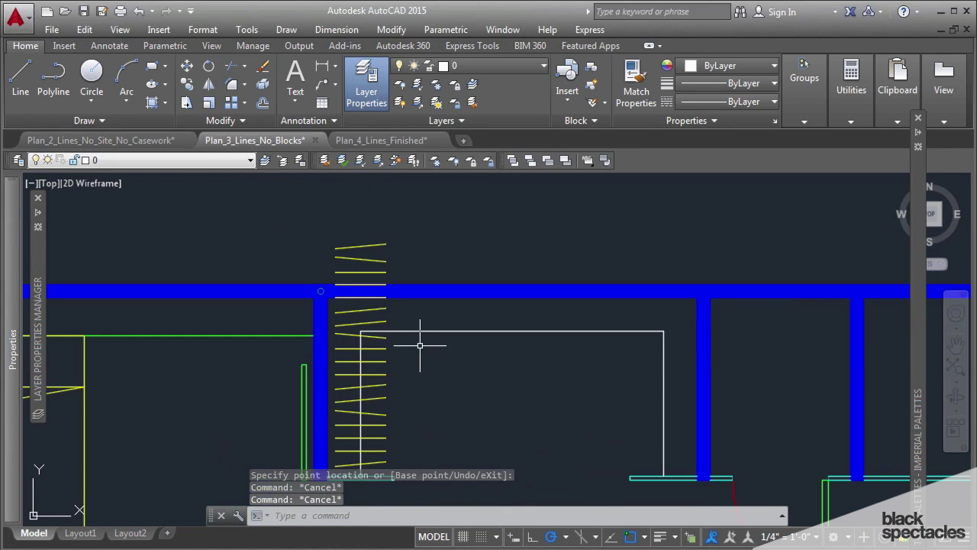
Pan the plan to review the clothes block along the closet's left wall.
{"action": "middle_click_drag", "start_coordinate": [420, 345], "coordinate": [384, 308]}
{"action": "left_click", "coordinate": [344, 208]}
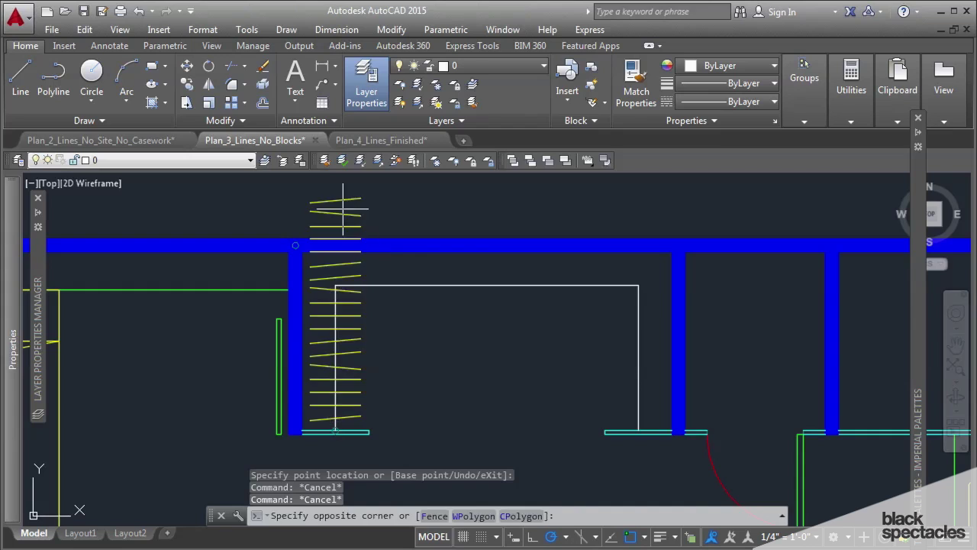
{"action": "left_click", "coordinate": [378, 308]}
{"action": "scroll", "coordinate": [355, 287], "scroll_direction": "up", "scroll_amount": 3}
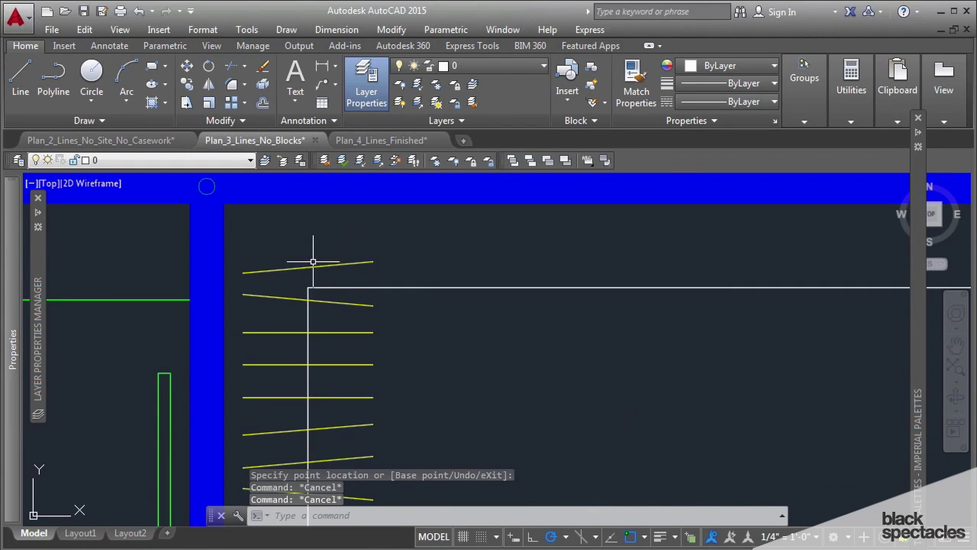
{"action": "scroll", "coordinate": [435, 313], "scroll_direction": "down", "scroll_amount": 4}
{"action": "scroll", "coordinate": [407, 332], "scroll_direction": "up", "scroll_amount": 1}
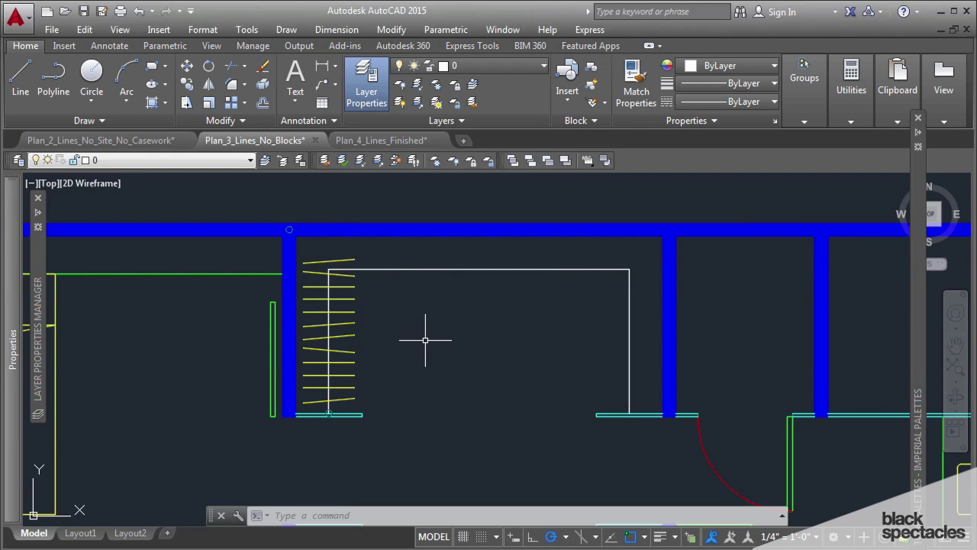
{"action": "middle_click_drag", "start_coordinate": [435, 356], "coordinate": [427, 318]}
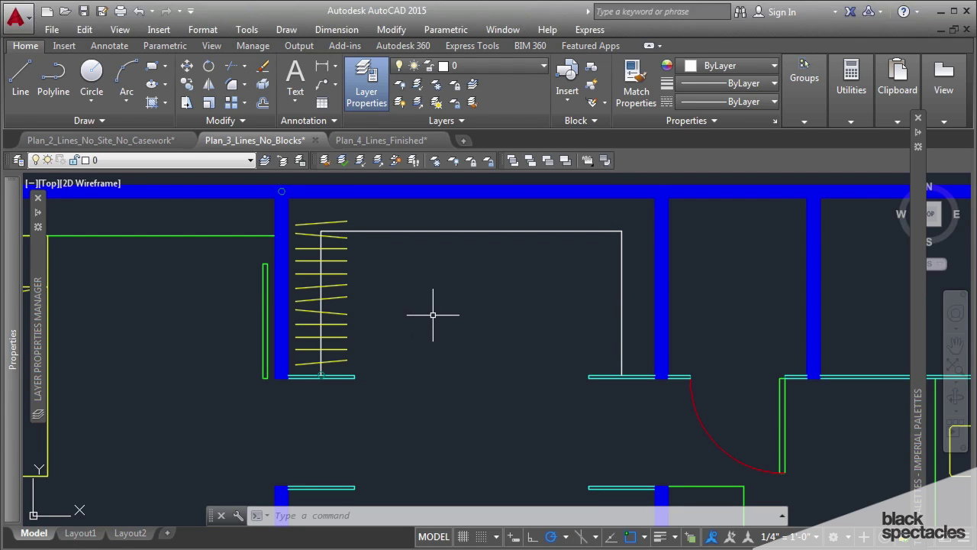
{"action": "middle_click_drag", "start_coordinate": [424, 321], "coordinate": [424, 305]}
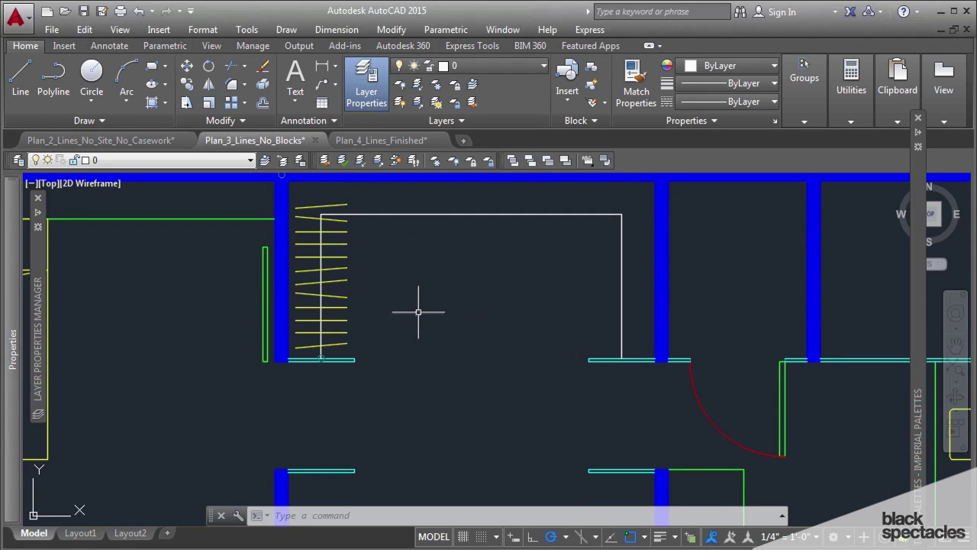
{"action": "middle_click_drag", "start_coordinate": [389, 288], "coordinate": [412, 279]}
XCLIP the clothes block with a new rectangular boundary from the wall end up to the closet's top.
{"action": "type", "text": "xc"}
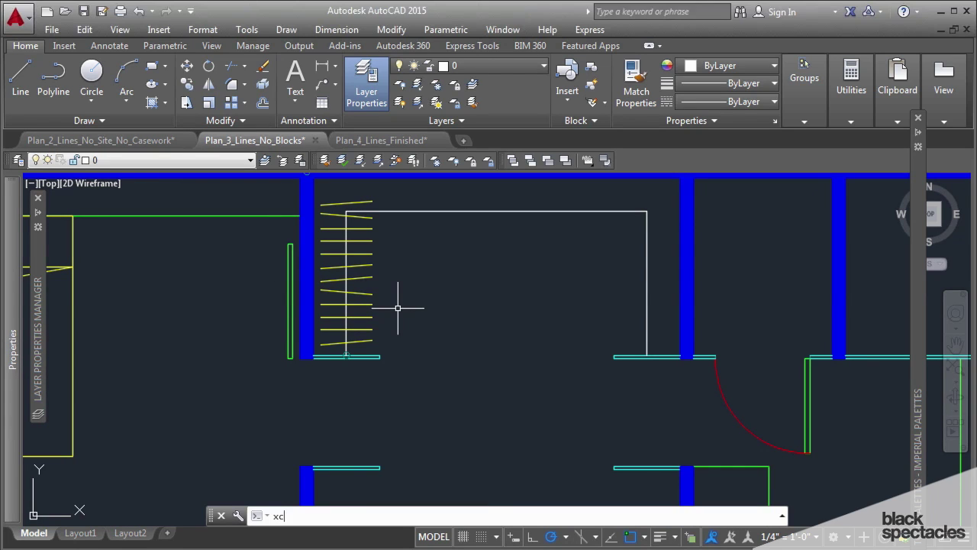
{"action": "key", "text": "Return"}
{"action": "left_click", "coordinate": [373, 292]}
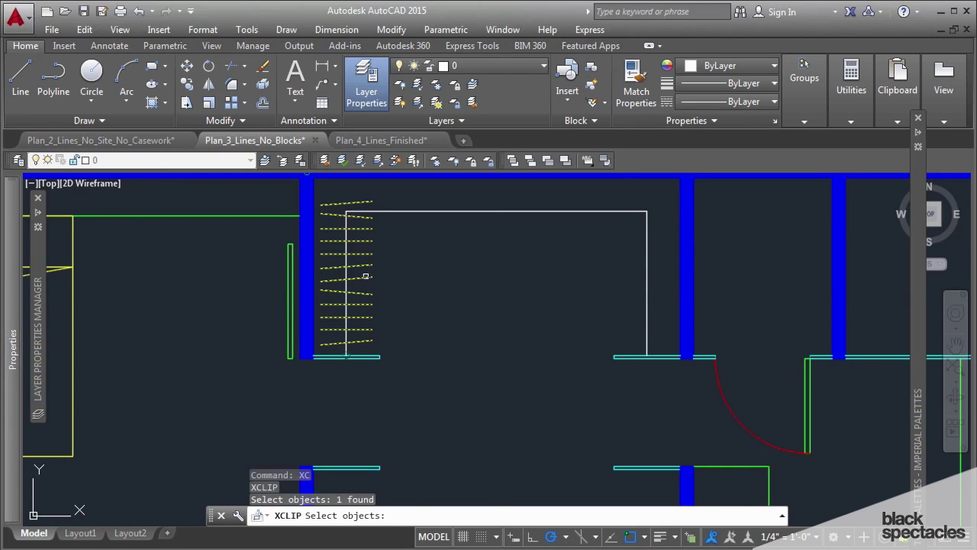
{"action": "key", "text": "Return"}
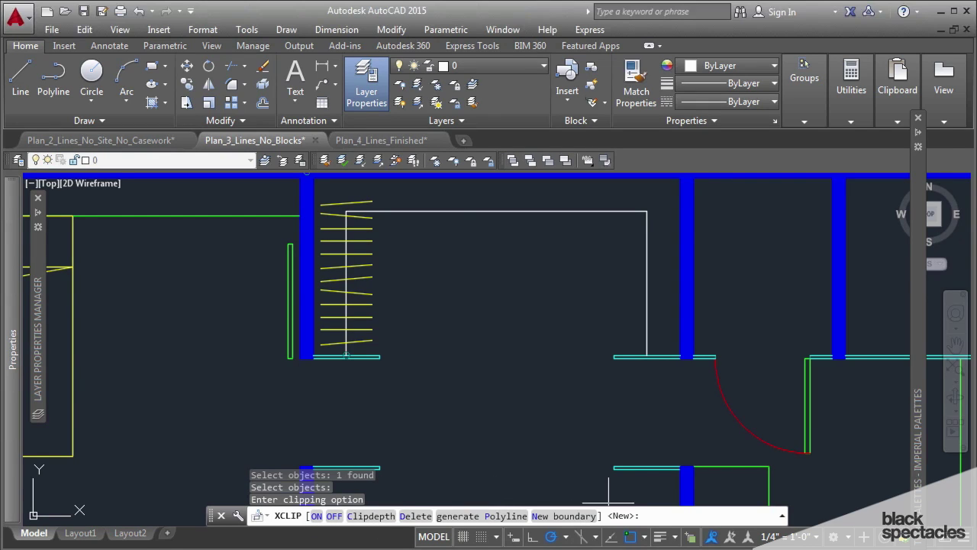
{"action": "key", "text": "Return"}
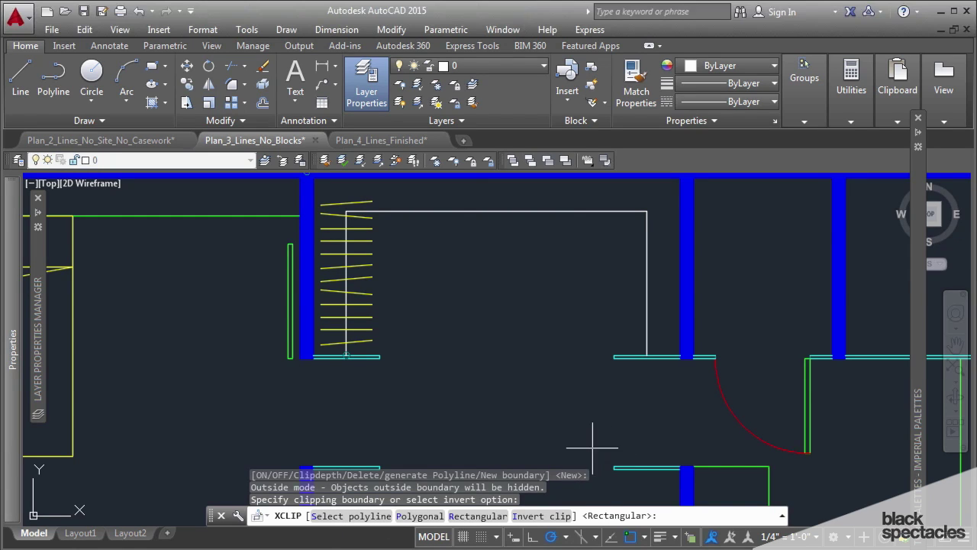
{"action": "key", "text": "Return"}
{"action": "left_click", "coordinate": [380, 357]}
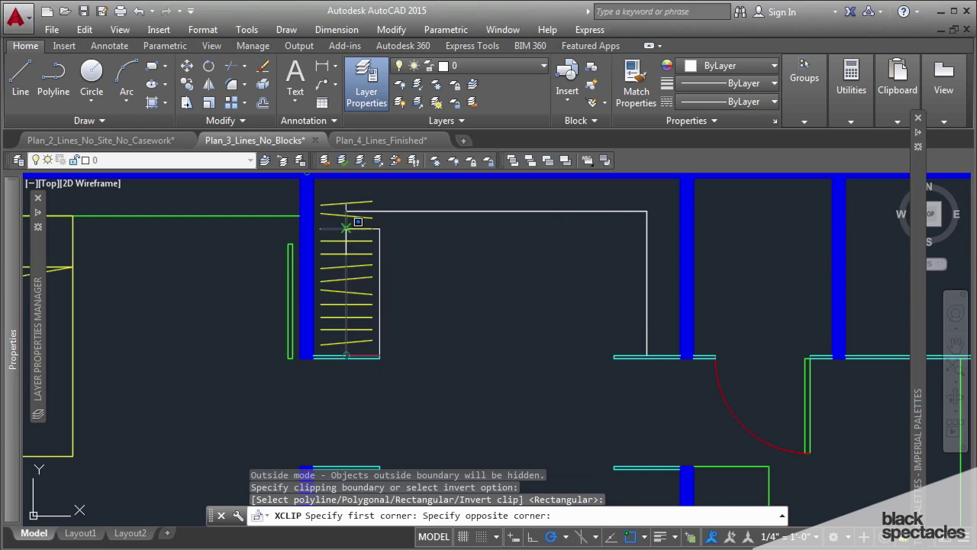
{"action": "scroll", "coordinate": [345, 207], "scroll_direction": "up", "scroll_amount": 4}
{"action": "left_click", "coordinate": [257, 204]}
{"action": "scroll", "coordinate": [343, 252], "scroll_direction": "down", "scroll_amount": 6}
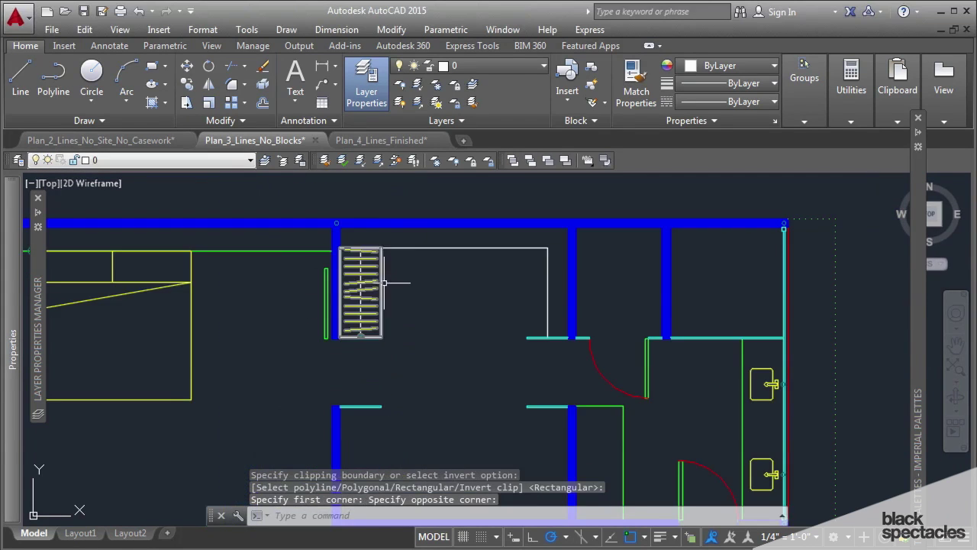
{"action": "scroll", "coordinate": [377, 278], "scroll_direction": "up", "scroll_amount": 2}
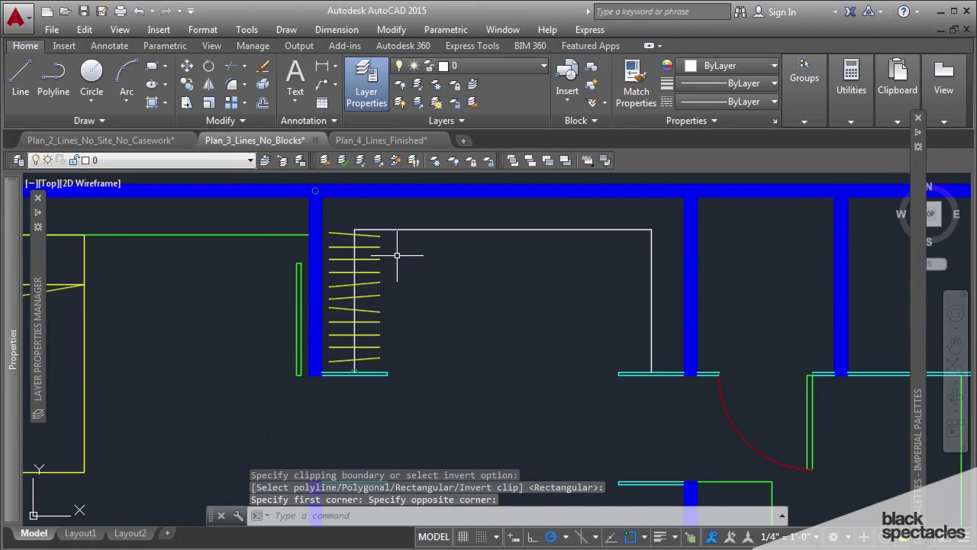
{"action": "key", "text": "Escape"}
{"action": "middle_click_drag", "start_coordinate": [425, 283], "coordinate": [428, 297]}
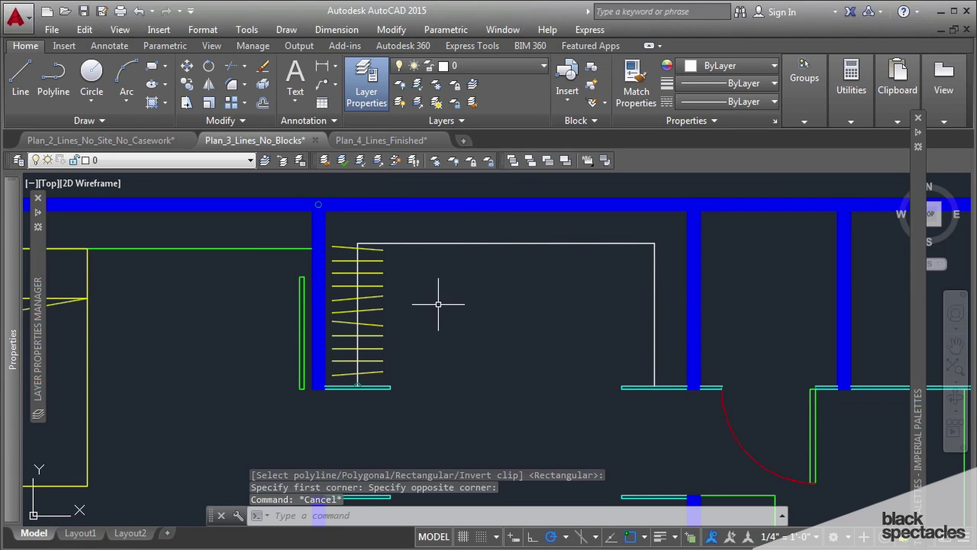
Mirror the clipped clothes block across a vertical line, keeping the original, onto the right wall.
{"action": "type", "text": "mi"}
{"action": "key", "text": "Return"}
{"action": "left_click", "coordinate": [391, 237]}
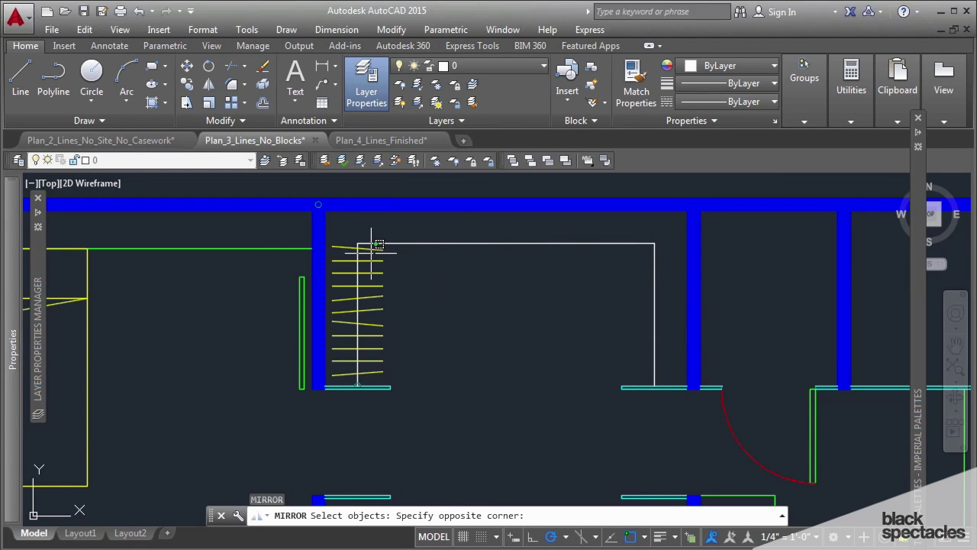
{"action": "left_click", "coordinate": [323, 388]}
{"action": "key", "text": "Return"}
{"action": "left_click", "coordinate": [505, 244]}
{"action": "left_click", "coordinate": [507, 305]}
{"action": "key", "text": "Return"}
{"action": "scroll", "coordinate": [691, 237], "scroll_direction": "up", "scroll_amount": 4}
{"action": "scroll", "coordinate": [655, 243], "scroll_direction": "down", "scroll_amount": 5}
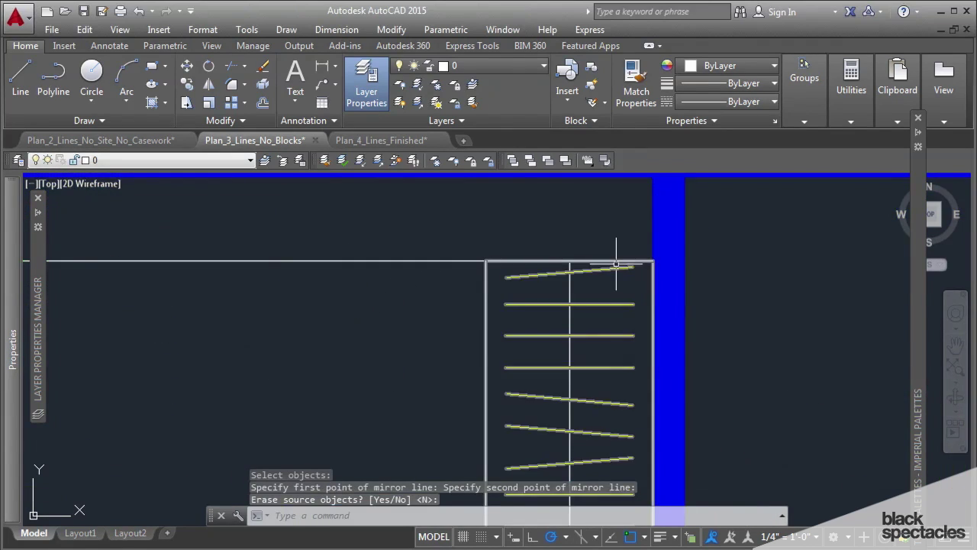
{"action": "left_click", "coordinate": [608, 273]}
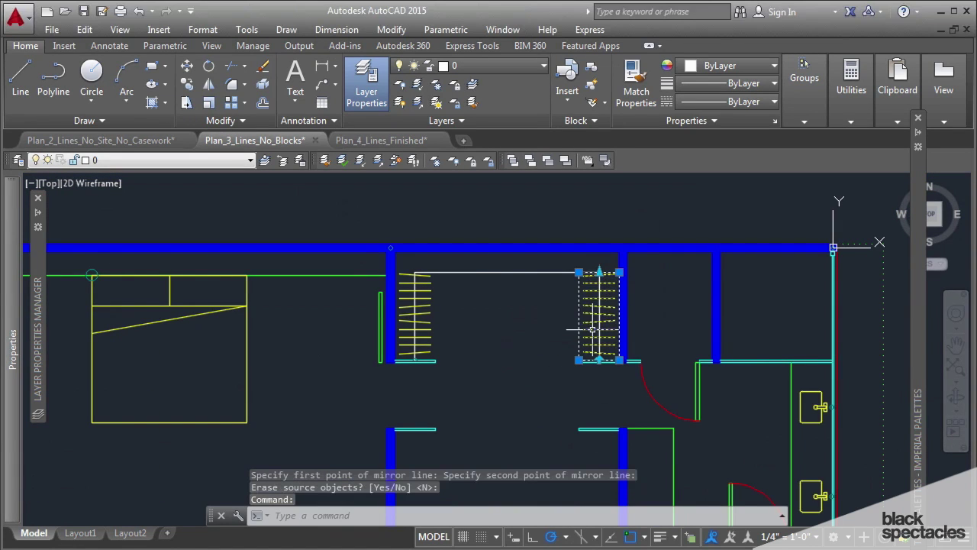
{"action": "key", "text": "Escape"}
{"action": "key", "text": "Escape"}
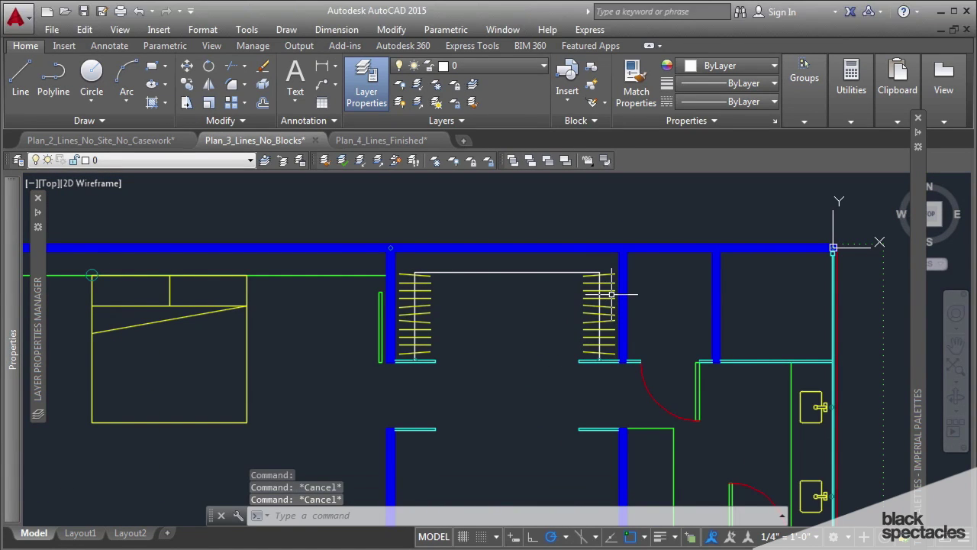
Try mirroring the right-wall block about the rod's midpoint, then cancel and recentre the closet.
{"action": "type", "text": "mi"}
{"action": "key", "text": "Return"}
{"action": "left_click", "coordinate": [611, 294]}
{"action": "key", "text": "Return"}
{"action": "left_click", "coordinate": [509, 273]}
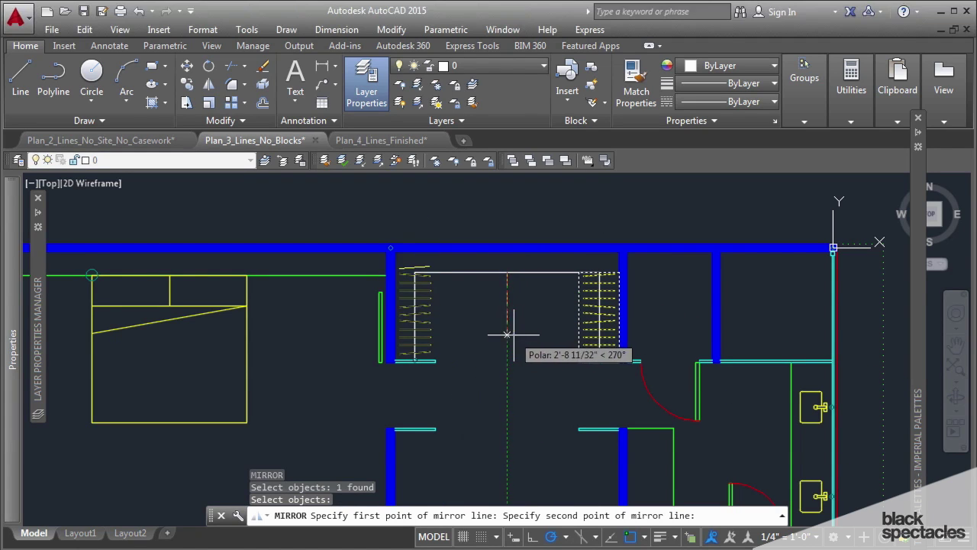
{"action": "key", "text": "Escape"}
{"action": "scroll", "coordinate": [507, 334], "scroll_direction": "up", "scroll_amount": 2}
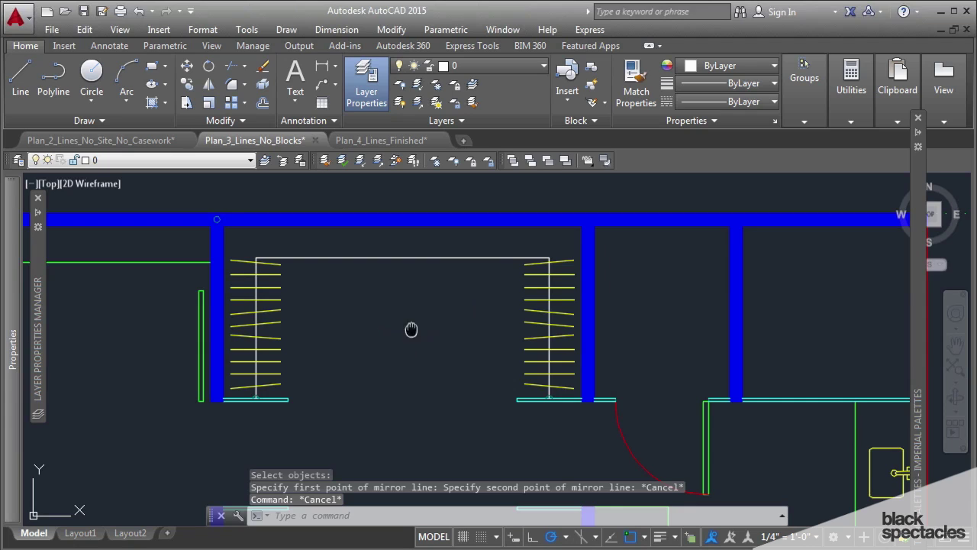
{"action": "middle_click_drag", "start_coordinate": [411, 329], "coordinate": [524, 356]}
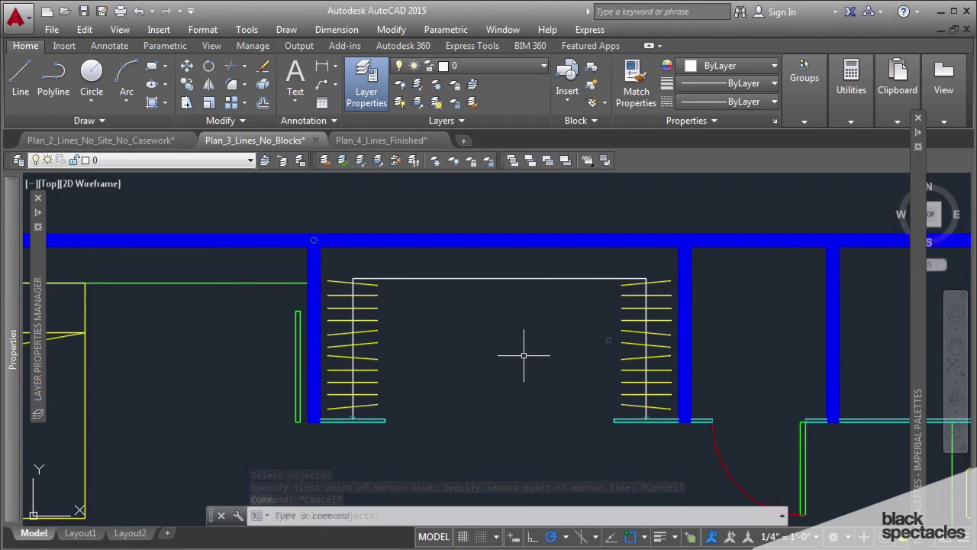
{"action": "type", "text": "co"}
{"action": "left_click", "coordinate": [647, 343]}
Place a copy of the clothes block in the middle of the closet.
{"action": "key", "text": "space"}
{"action": "left_click", "coordinate": [646, 337]}
{"action": "left_click", "coordinate": [519, 372]}
{"action": "key", "text": "space"}
Rotate the middle clothes copy a quarter-turn so it lies horizontally.
{"action": "type", "text": "ro"}
{"action": "left_click", "coordinate": [530, 380]}
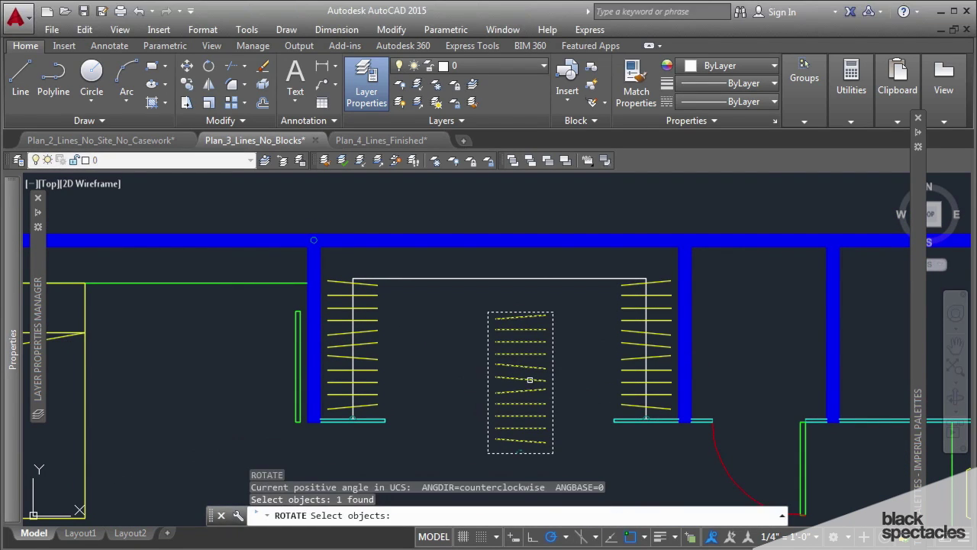
{"action": "key", "text": "space"}
{"action": "scroll", "coordinate": [517, 467], "scroll_direction": "up", "scroll_amount": 4}
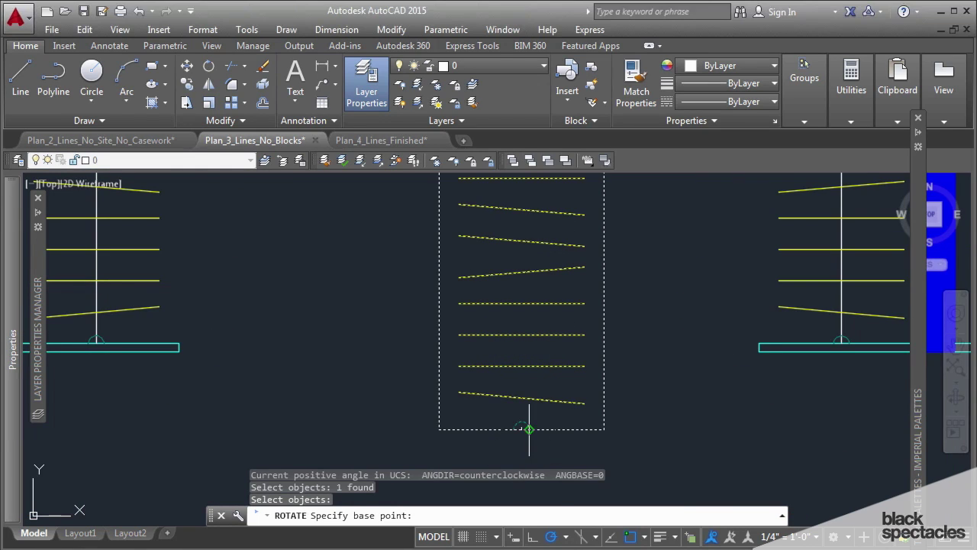
{"action": "left_click", "coordinate": [530, 430]}
{"action": "scroll", "coordinate": [525, 423], "scroll_direction": "down", "scroll_amount": 4}
{"action": "left_click", "coordinate": [524, 264]}
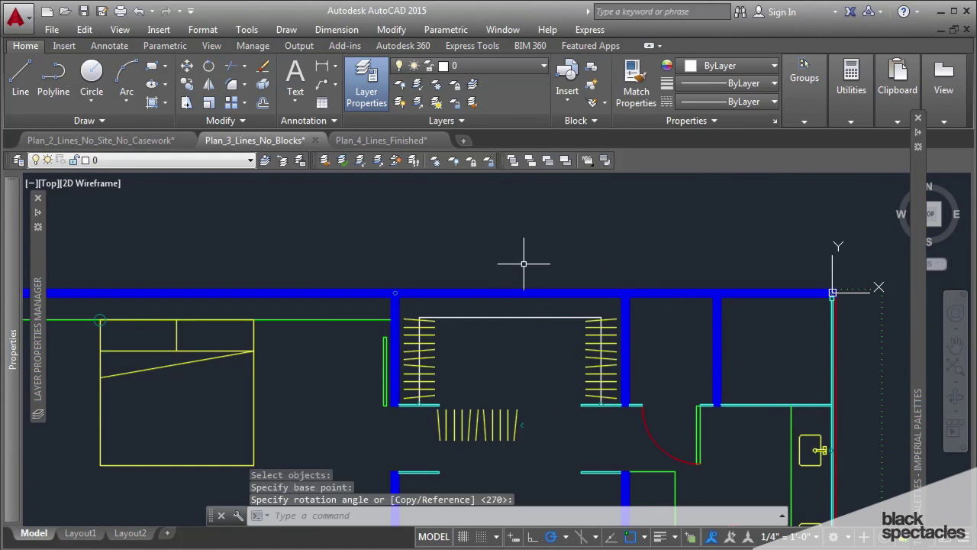
Start moving the rotated clothes block, using its corner as the base point.
{"action": "type", "text": "m"}
{"action": "key", "text": "space"}
{"action": "left_click", "coordinate": [433, 385]}
{"action": "left_click", "coordinate": [530, 454]}
{"action": "key", "text": "space"}
{"action": "scroll", "coordinate": [519, 423], "scroll_direction": "up", "scroll_amount": 4}
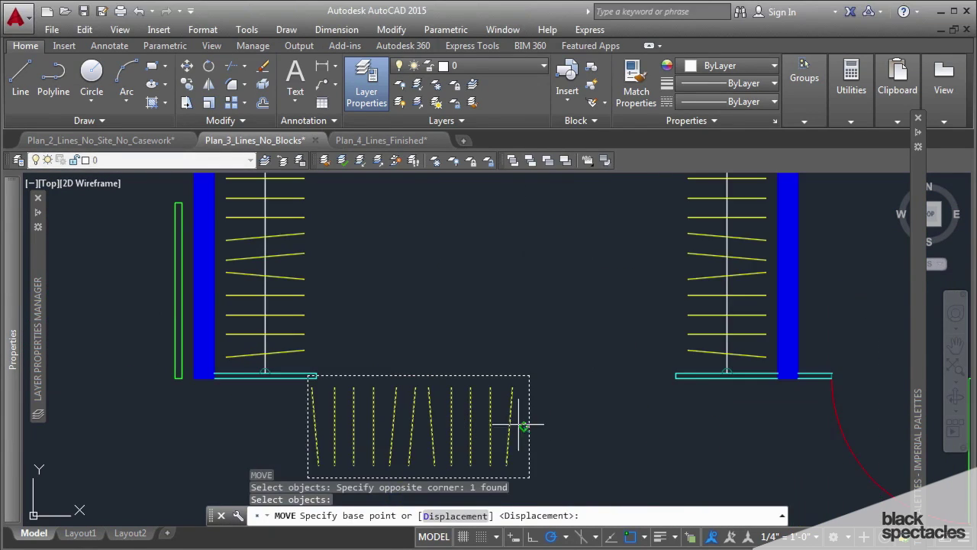
{"action": "scroll", "coordinate": [527, 428], "scroll_direction": "up", "scroll_amount": 2}
{"action": "left_click", "coordinate": [524, 425]}
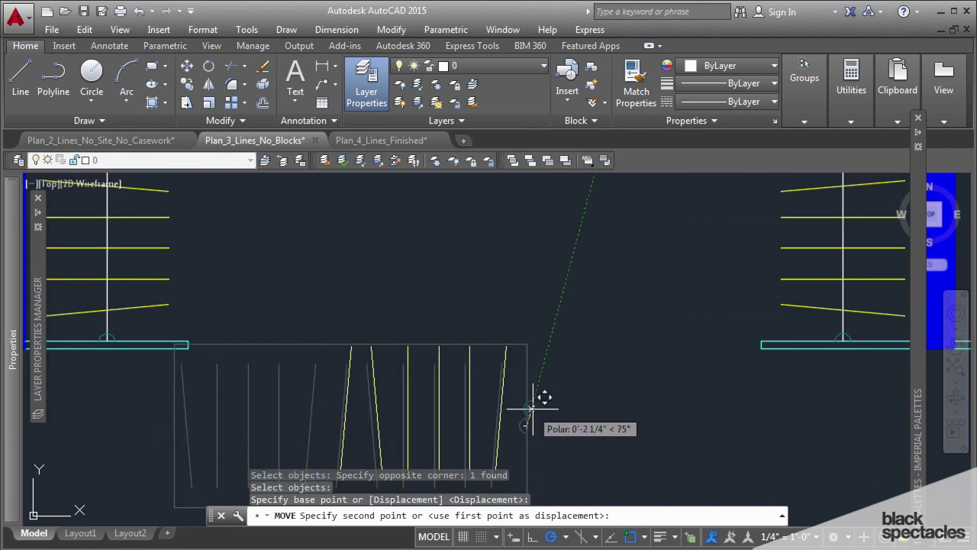
{"action": "scroll", "coordinate": [565, 344], "scroll_direction": "up", "scroll_amount": 2}
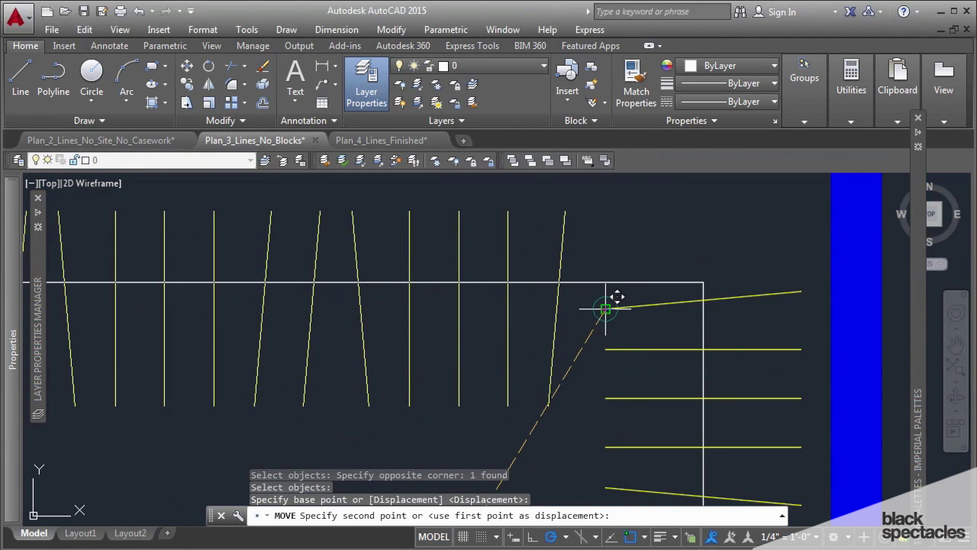
Move the horizontal clothes block to the back wall: X from an endpoint, YZ from the side rack's corner.
{"action": "middle_click_drag", "start_coordinate": [604, 288], "coordinate": [528, 262]}
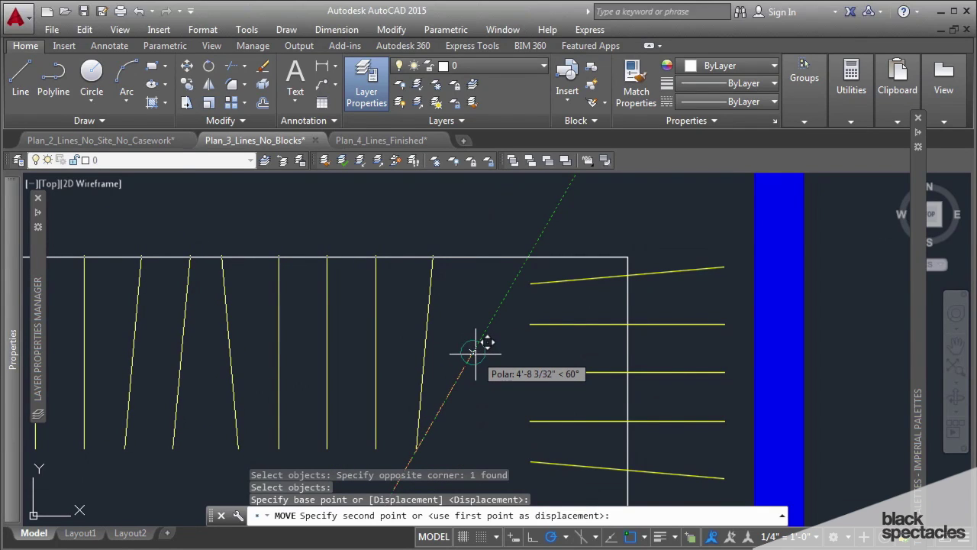
{"action": "type", "text": ".x"}
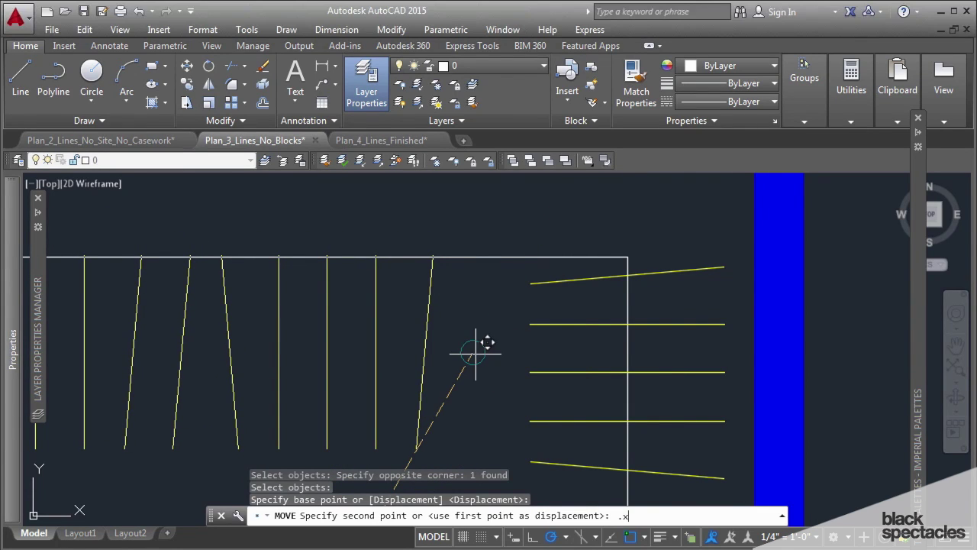
{"action": "key", "text": "Return"}
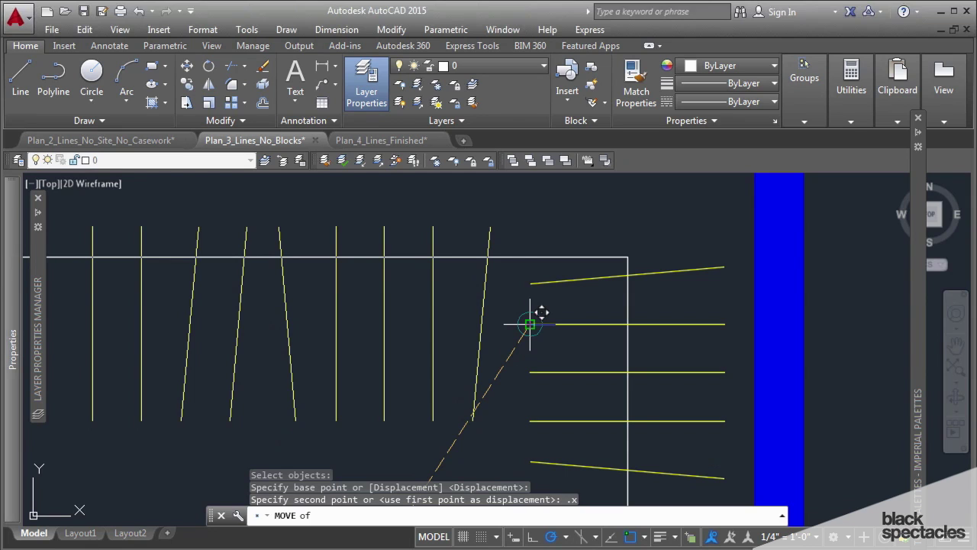
{"action": "left_click", "coordinate": [530, 325]}
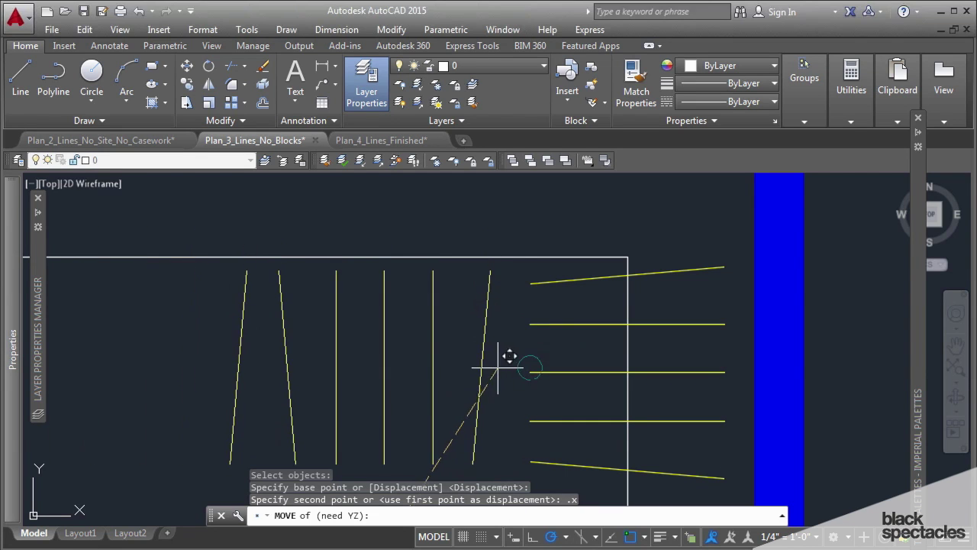
{"action": "scroll", "coordinate": [465, 384], "scroll_direction": "down", "scroll_amount": 3}
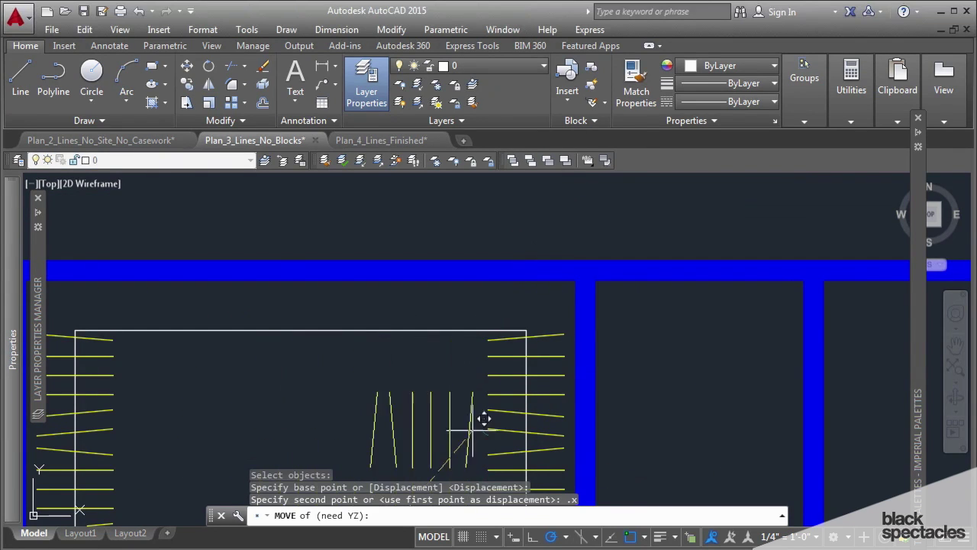
{"action": "scroll", "coordinate": [530, 327], "scroll_direction": "up", "scroll_amount": 4}
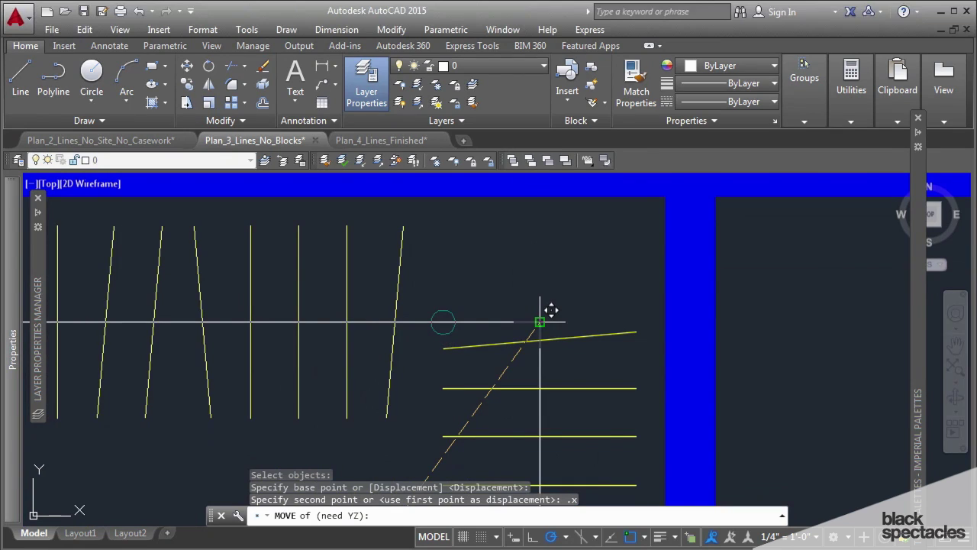
{"action": "left_click", "coordinate": [540, 321]}
Pan back to the whole closet and select the back row of clothes.
{"action": "scroll", "coordinate": [525, 345], "scroll_direction": "down", "scroll_amount": 3}
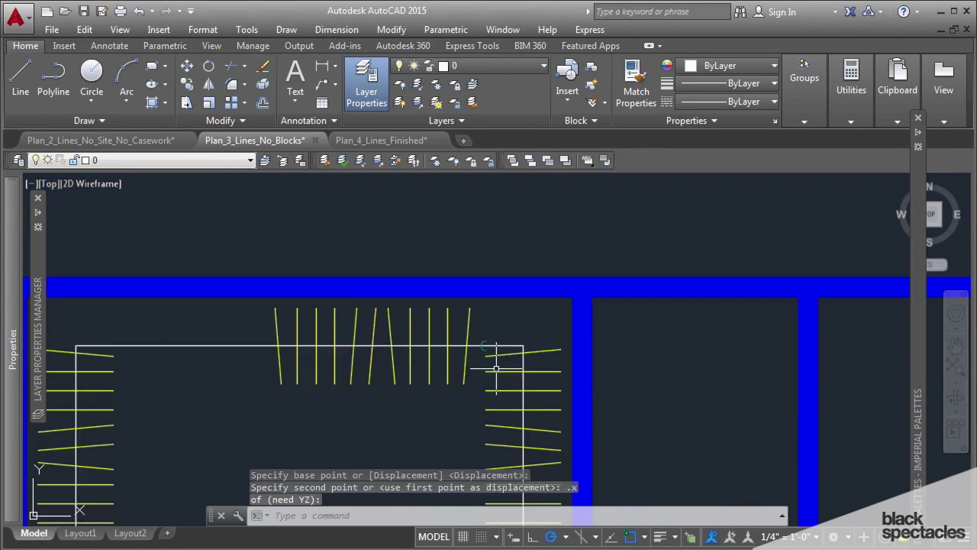
{"action": "scroll", "coordinate": [493, 364], "scroll_direction": "up", "scroll_amount": 5}
{"action": "scroll", "coordinate": [507, 405], "scroll_direction": "down", "scroll_amount": 5}
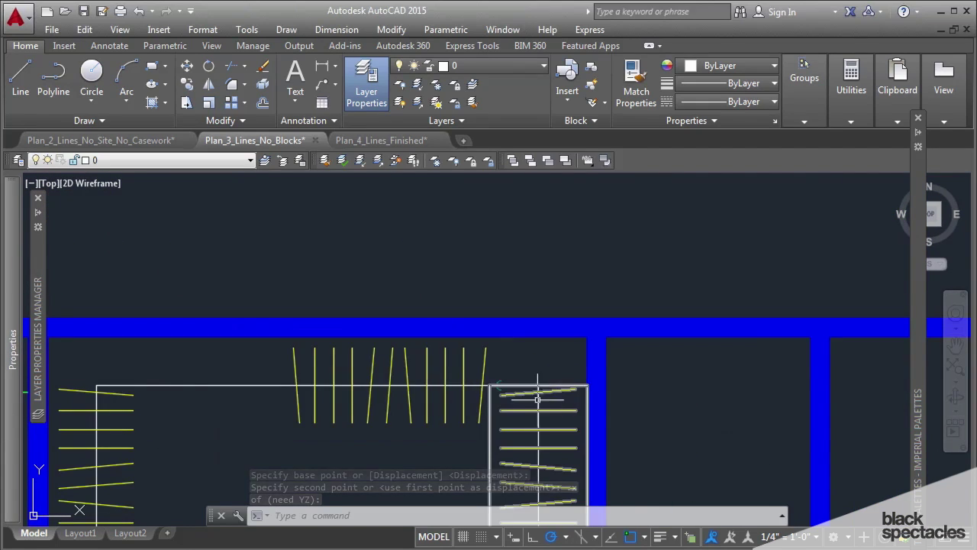
{"action": "middle_click_drag", "start_coordinate": [437, 416], "coordinate": [539, 356]}
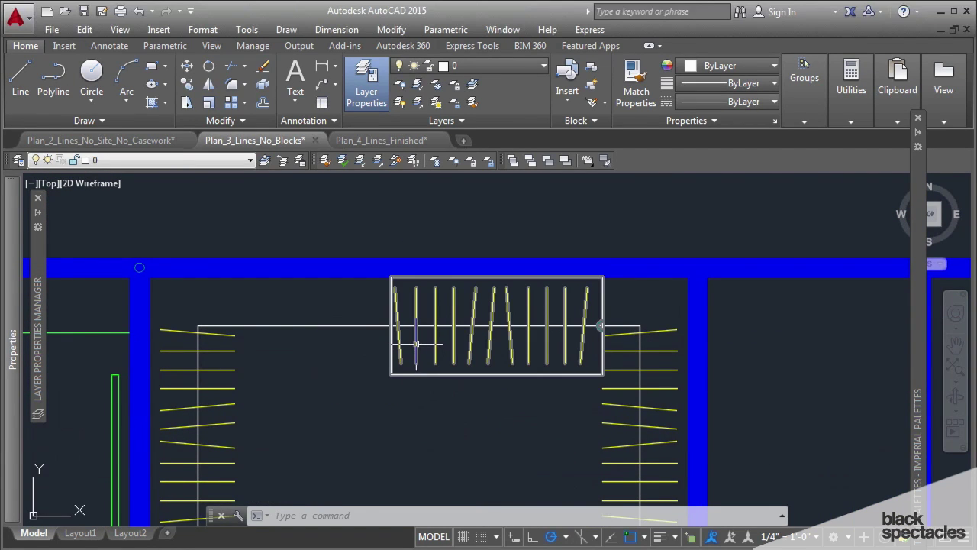
{"action": "left_click", "coordinate": [416, 344]}
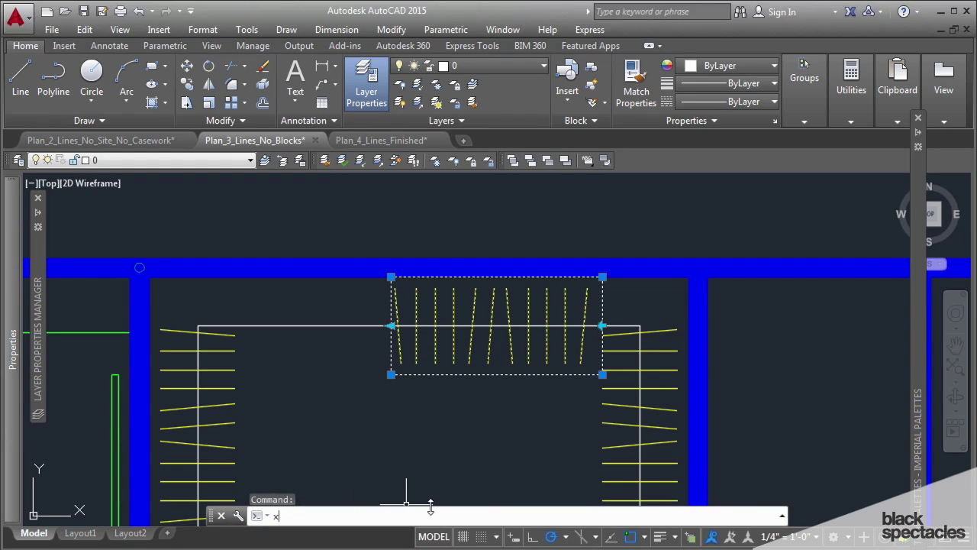
Begin a new rectangular XCLIP on the back row, then cancel the misplaced boundary.
{"action": "type", "text": "xc"}
{"action": "key", "text": "Return"}
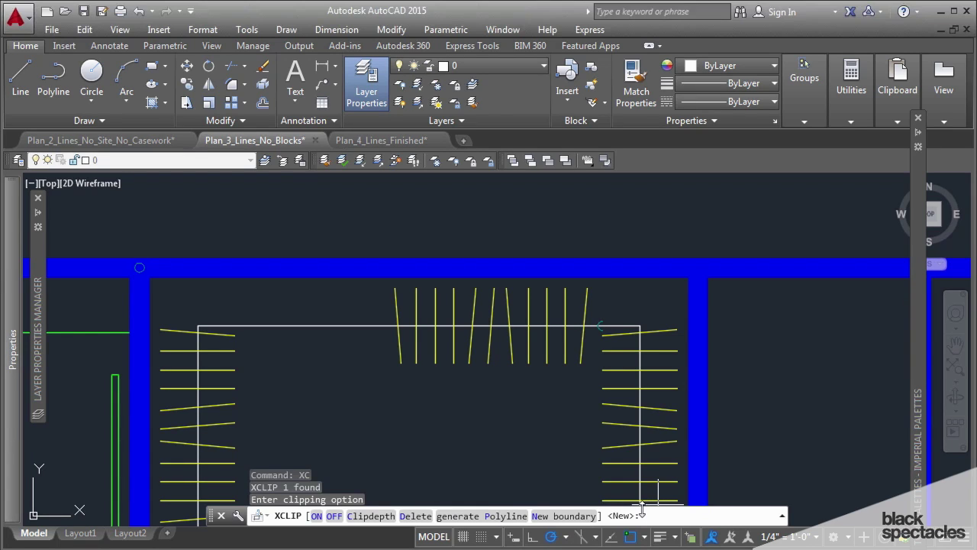
{"action": "key", "text": "Return"}
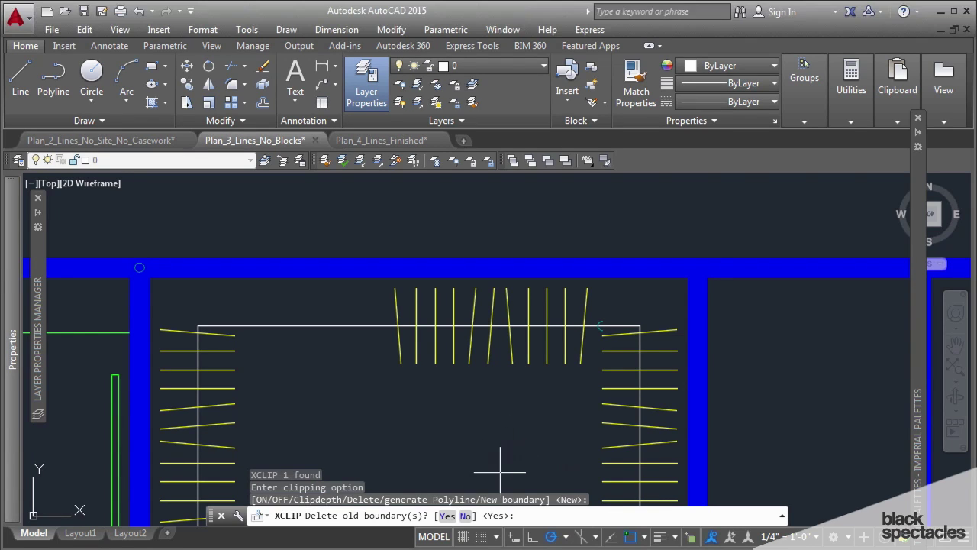
{"action": "key", "text": "Return"}
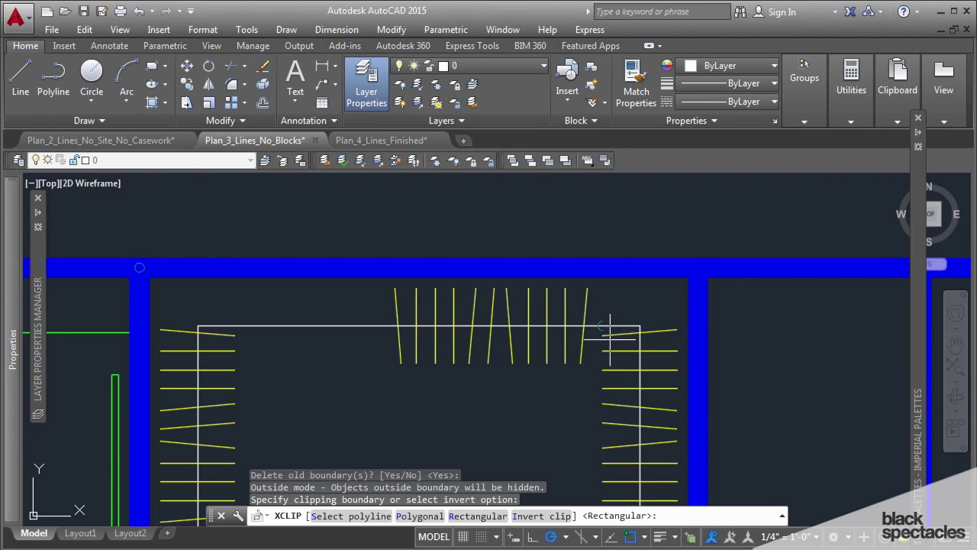
{"action": "key", "text": "Return"}
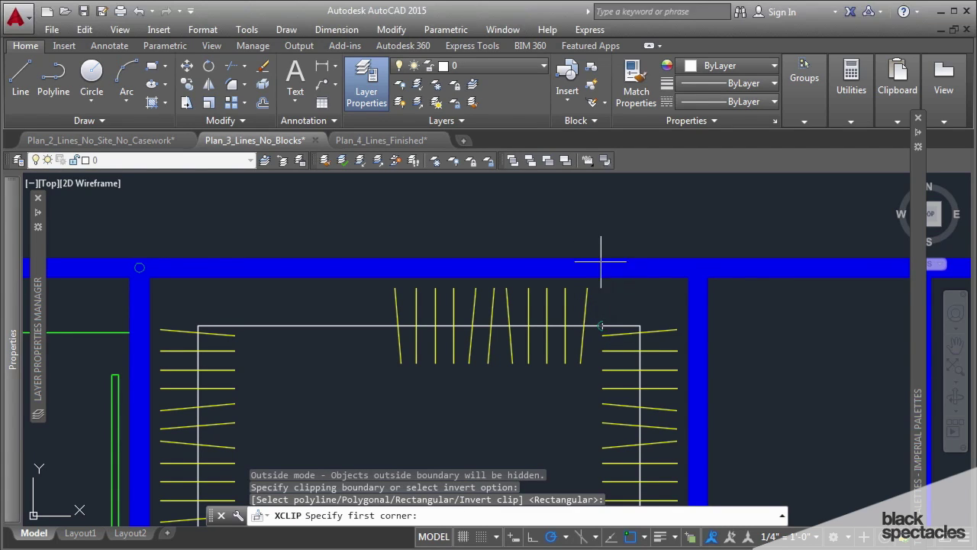
{"action": "scroll", "coordinate": [604, 324], "scroll_direction": "up", "scroll_amount": 4}
{"action": "left_click", "coordinate": [585, 229]}
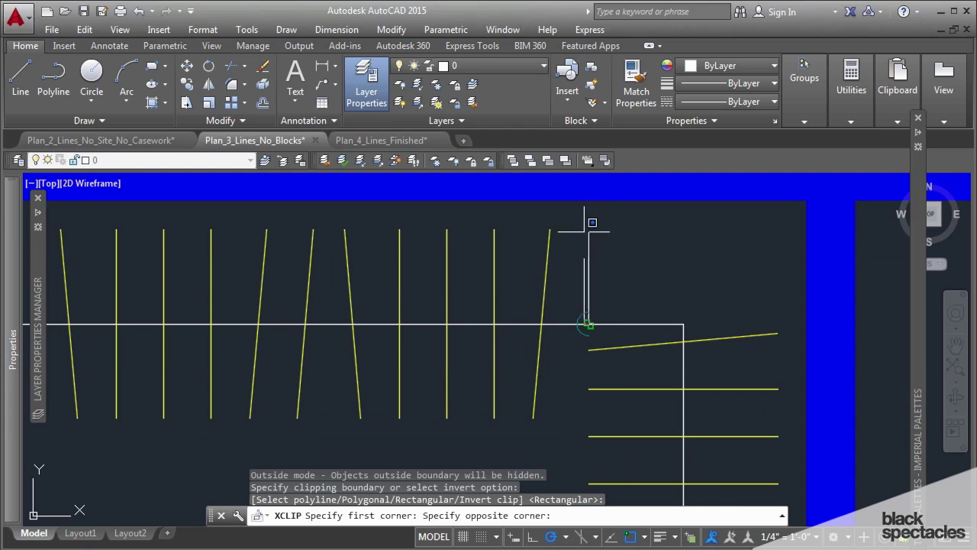
{"action": "scroll", "coordinate": [585, 229], "scroll_direction": "down", "scroll_amount": 4}
{"action": "key", "text": "Escape"}
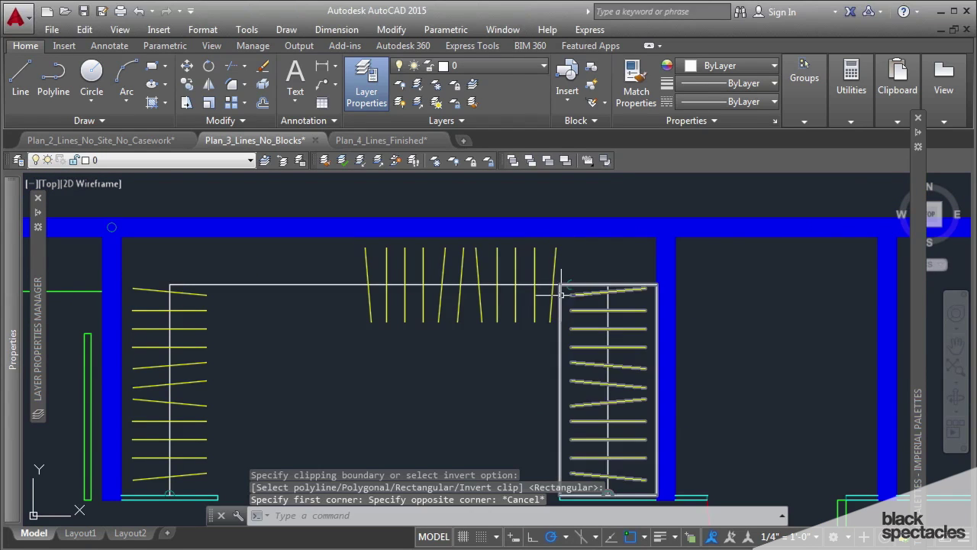
Redo the XCLIP, clipping the back row with a rectangle from the back wall to the side clothes.
{"action": "key", "text": "Return"}
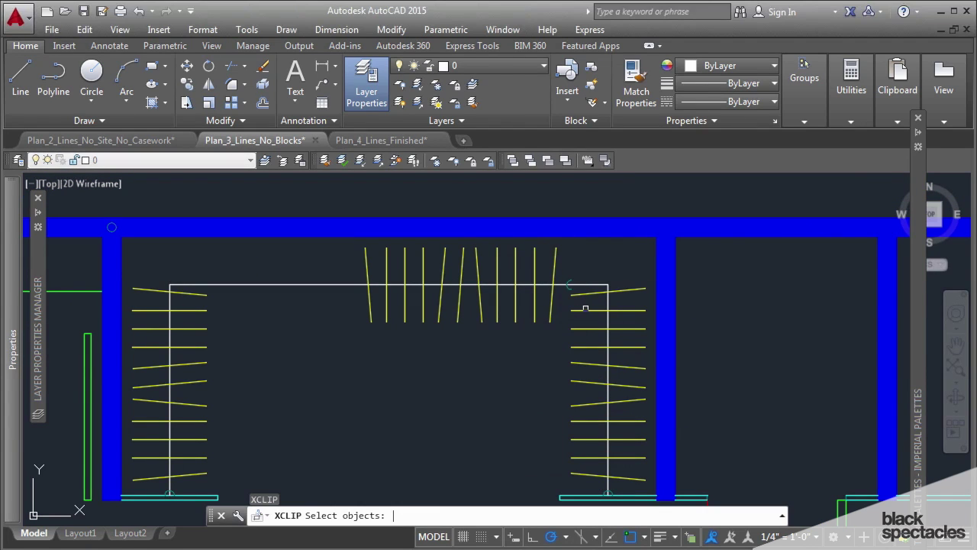
{"action": "left_click", "coordinate": [552, 295]}
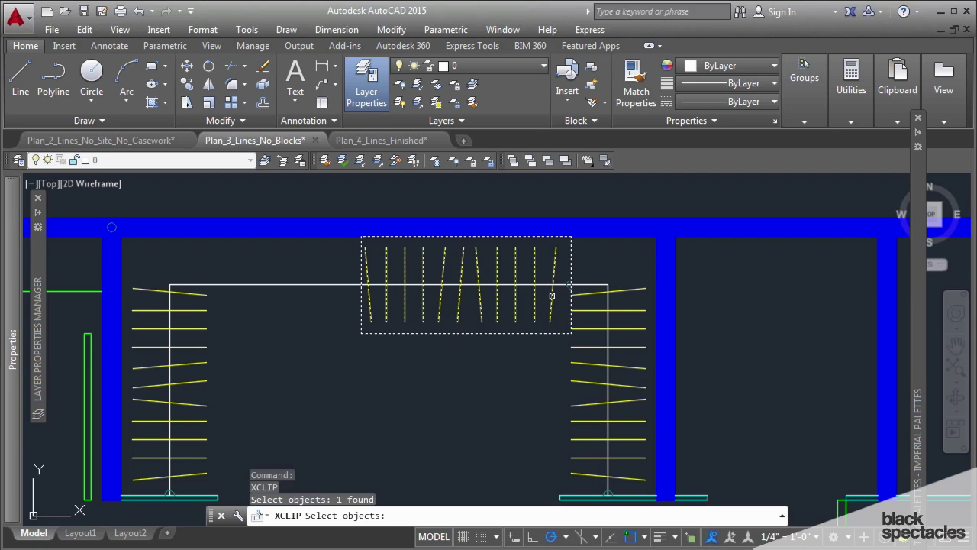
{"action": "key", "text": "Return"}
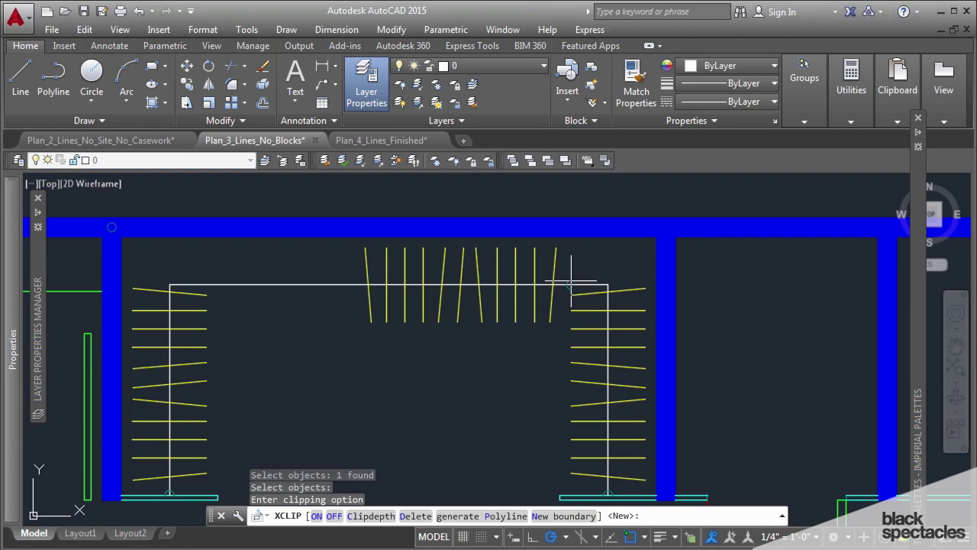
{"action": "key", "text": "Return"}
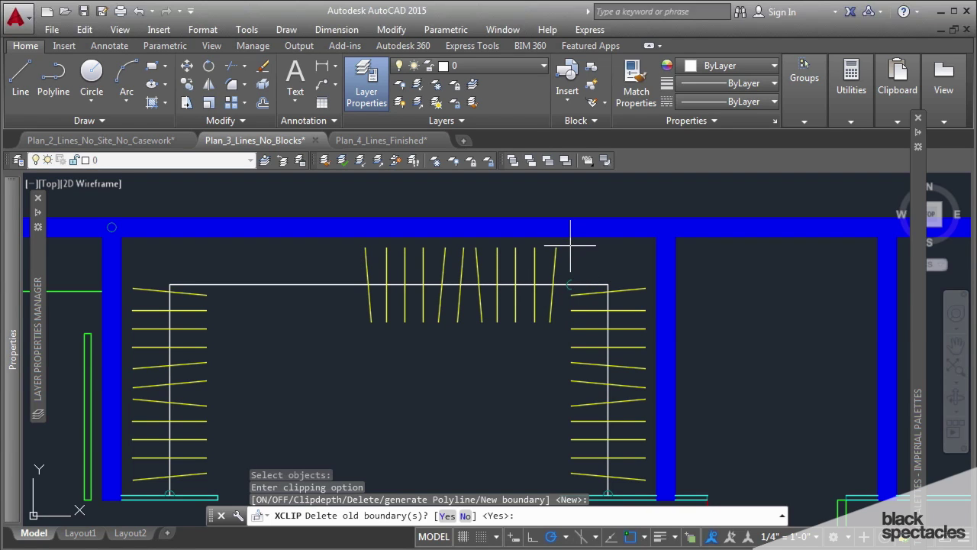
{"action": "key", "text": "Return"}
{"action": "key", "text": "Return"}
{"action": "left_click", "coordinate": [968, 218]}
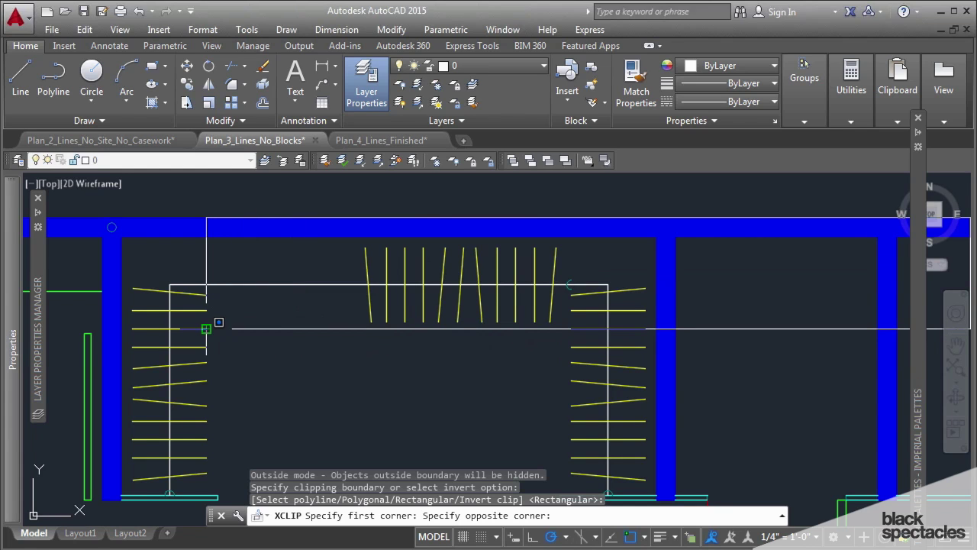
{"action": "left_click", "coordinate": [206, 328]}
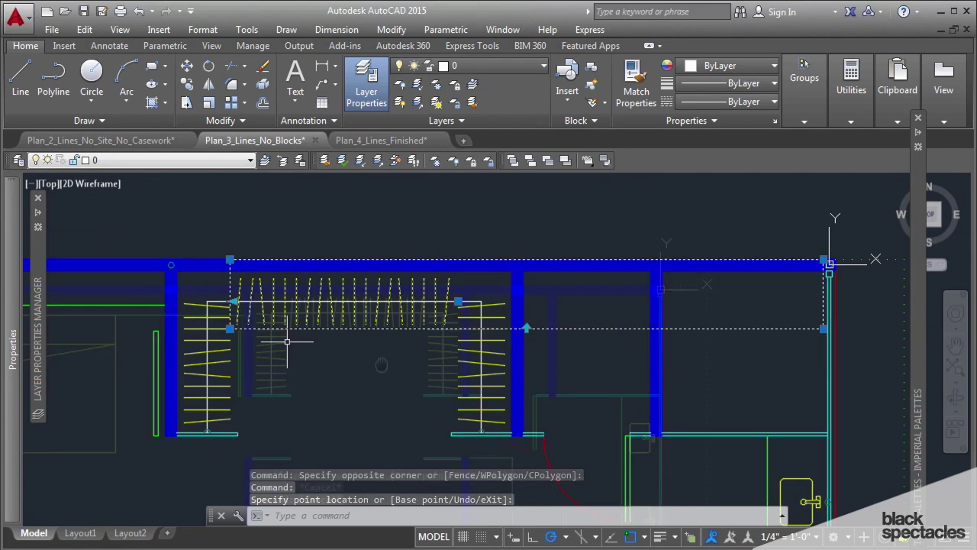
{"action": "key", "text": "Escape"}
{"action": "key", "text": "Escape"}
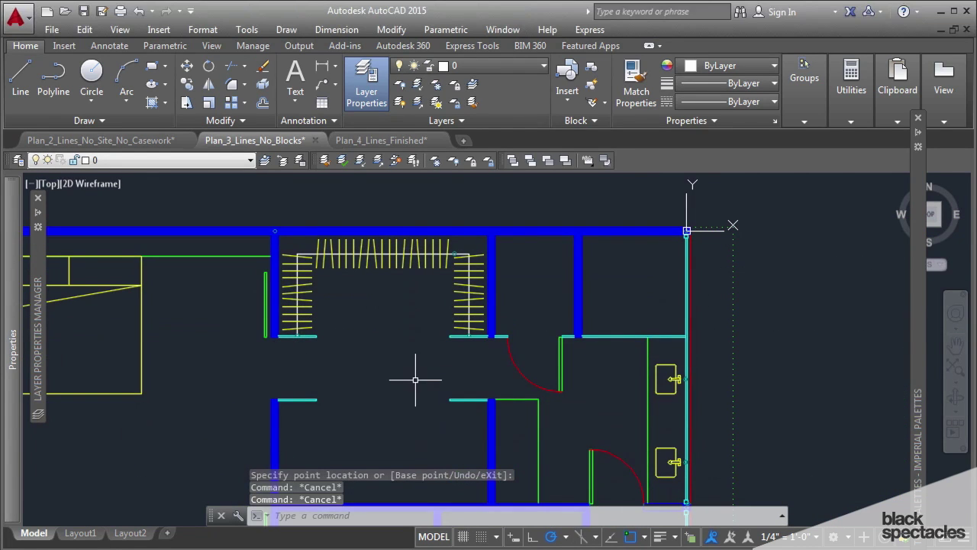
Erase the old back row of clothes.
{"action": "key", "text": "Escape"}
{"action": "type", "text": "e"}
{"action": "key", "text": "Return"}
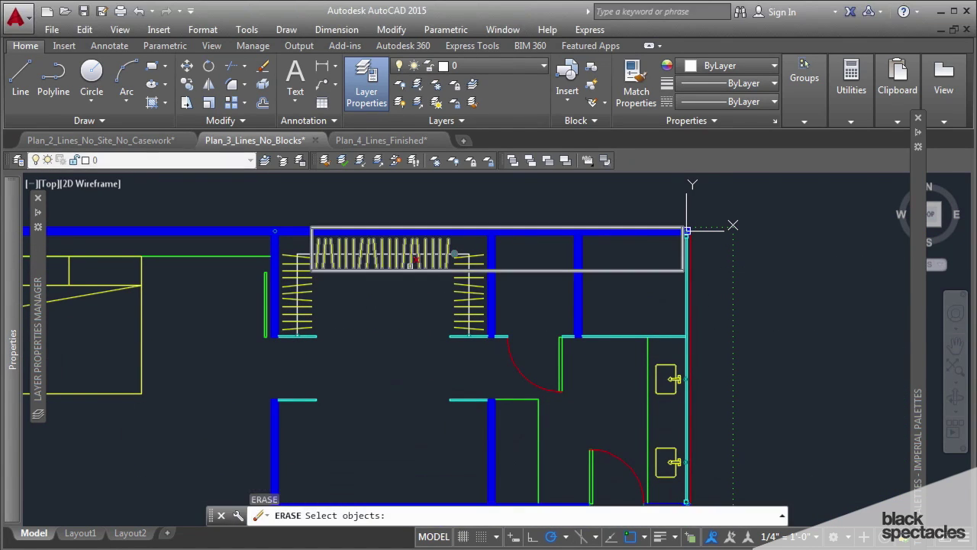
{"action": "left_click", "coordinate": [410, 265]}
{"action": "key", "text": "Return"}
{"action": "middle_click_drag", "start_coordinate": [415, 288], "coordinate": [420, 300]}
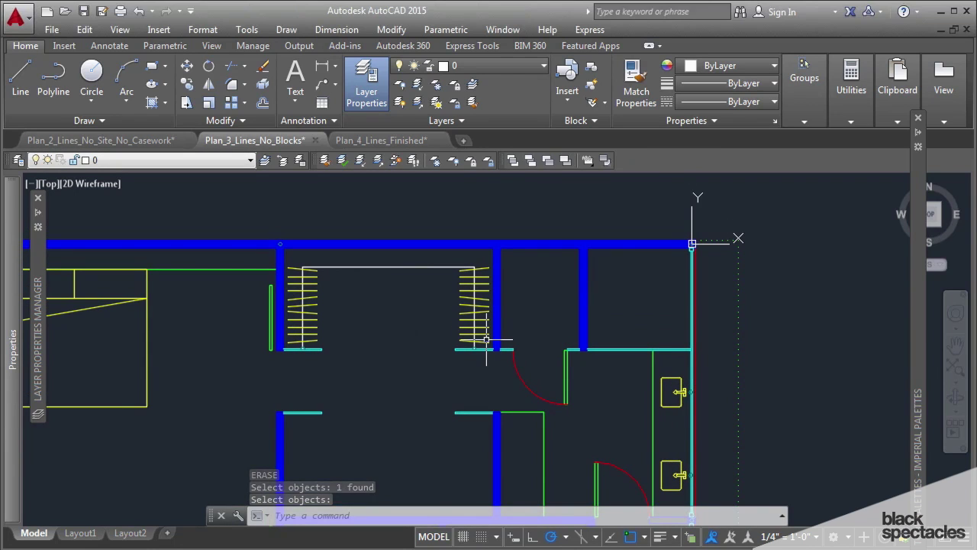
Mirror the right side clothes block, keeping the original.
{"action": "type", "text": "mi"}
{"action": "key", "text": "Return"}
{"action": "left_click", "coordinate": [484, 328]}
{"action": "key", "text": "Return"}
{"action": "scroll", "coordinate": [477, 273], "scroll_direction": "up", "scroll_amount": 4}
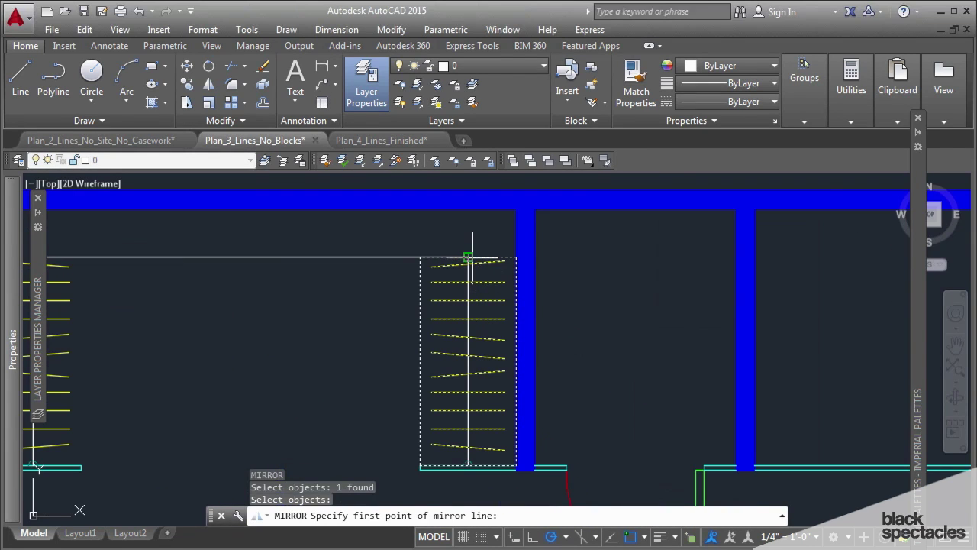
{"action": "left_click", "coordinate": [468, 258]}
{"action": "left_click", "coordinate": [654, 388]}
{"action": "key", "text": "Return"}
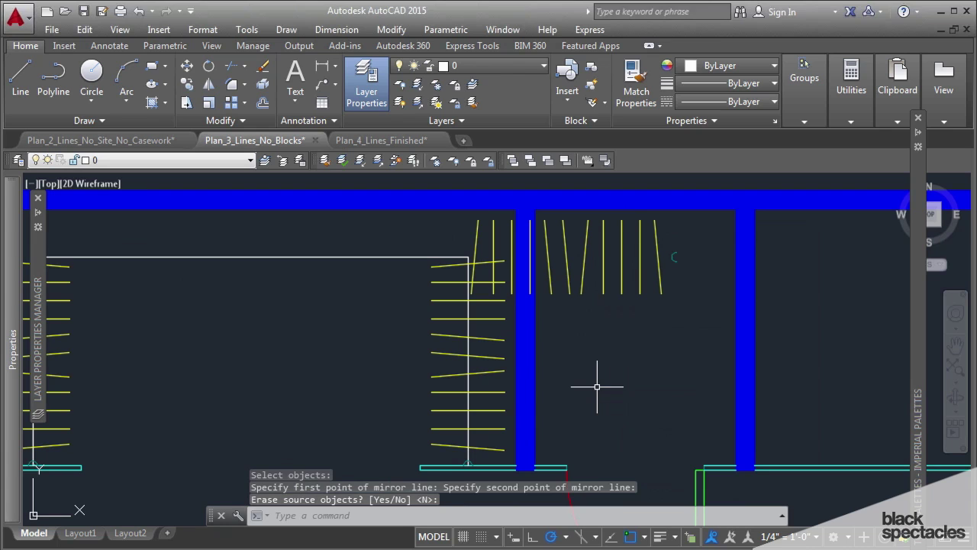
Move the mirrored copy along the closet's back side and select it.
{"action": "type", "text": "m"}
{"action": "key", "text": "Return"}
{"action": "left_click", "coordinate": [633, 338]}
{"action": "left_click", "coordinate": [624, 275]}
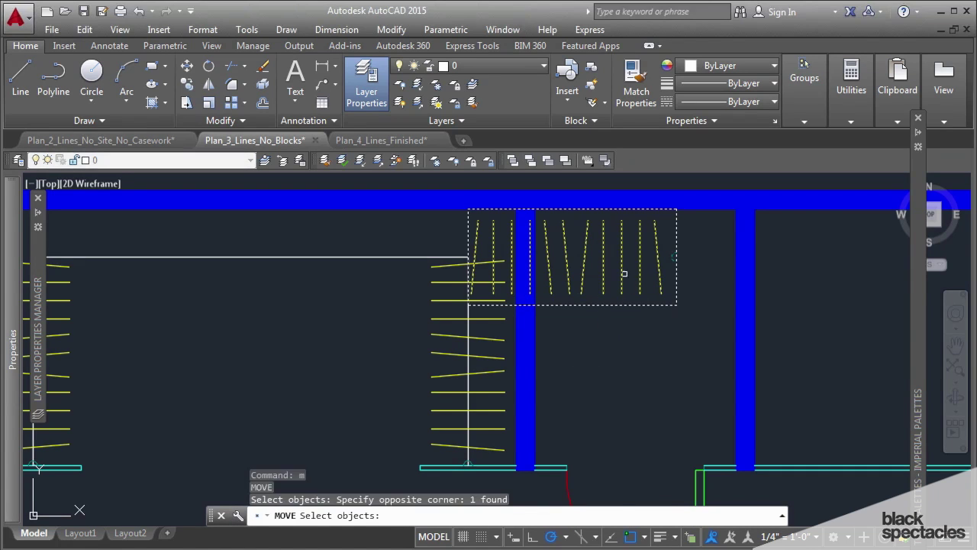
{"action": "key", "text": "Return"}
{"action": "scroll", "coordinate": [676, 253], "scroll_direction": "up", "scroll_amount": 4}
{"action": "left_click", "coordinate": [671, 254]}
{"action": "scroll", "coordinate": [663, 254], "scroll_direction": "down", "scroll_amount": 3}
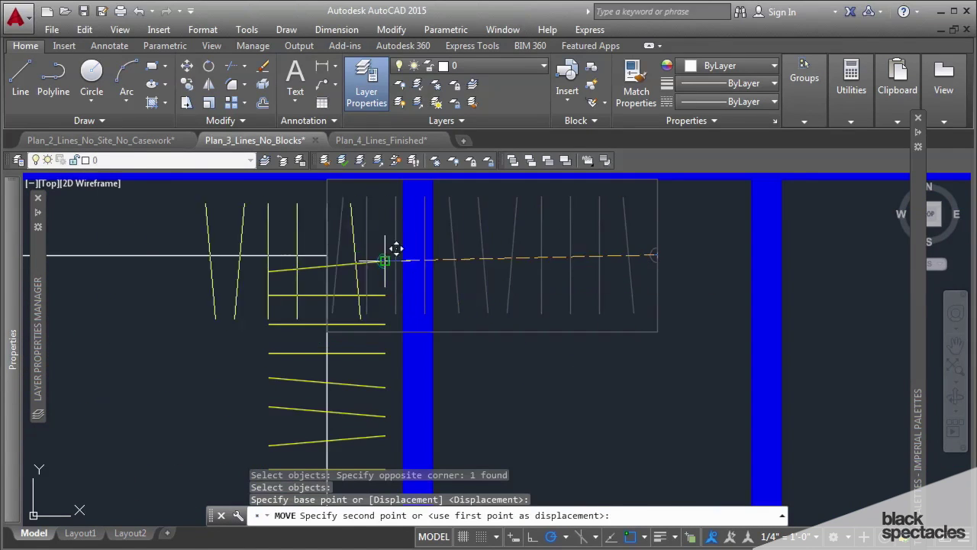
{"action": "left_click", "coordinate": [272, 254]}
{"action": "scroll", "coordinate": [272, 253], "scroll_direction": "down", "scroll_amount": 2}
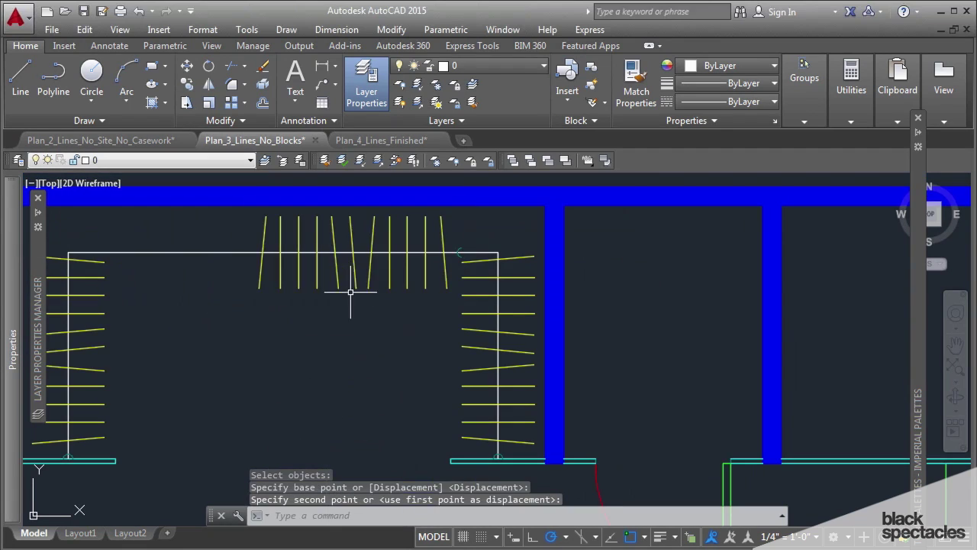
{"action": "left_click", "coordinate": [345, 276]}
{"action": "left_click", "coordinate": [327, 278]}
Run XCLIP on the back clothes block with a new rectangular boundary, deleting any old one.
{"action": "key", "text": "Escape"}
{"action": "key", "text": "Escape"}
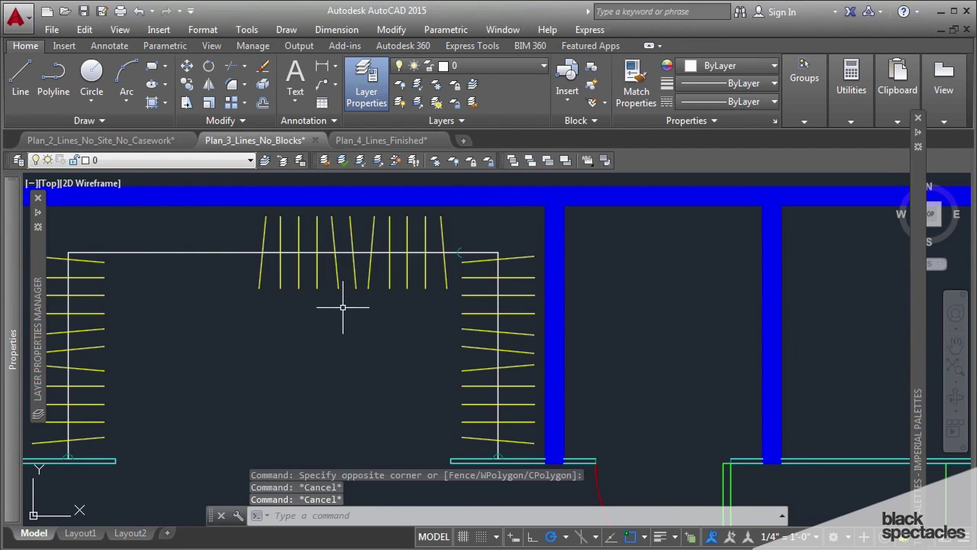
{"action": "type", "text": "c"}
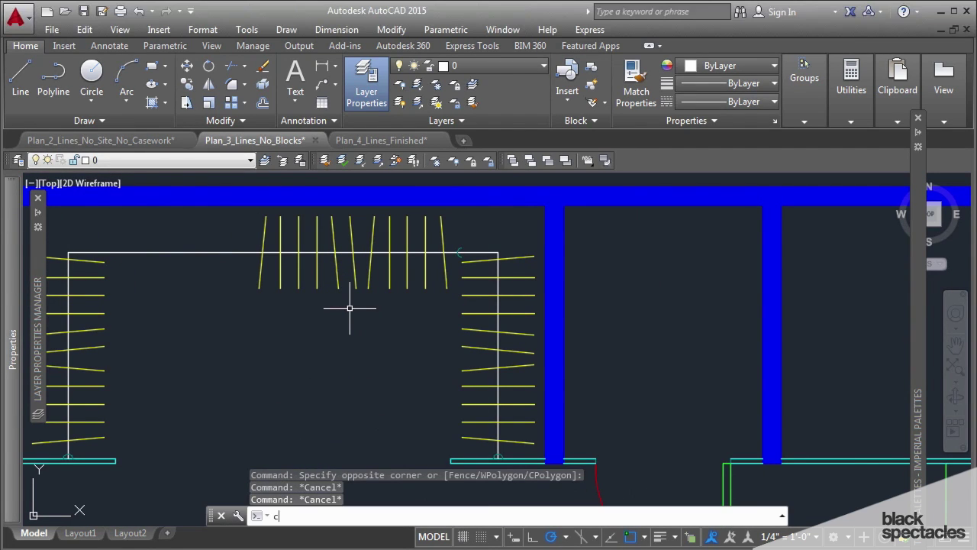
{"action": "key", "text": "Return"}
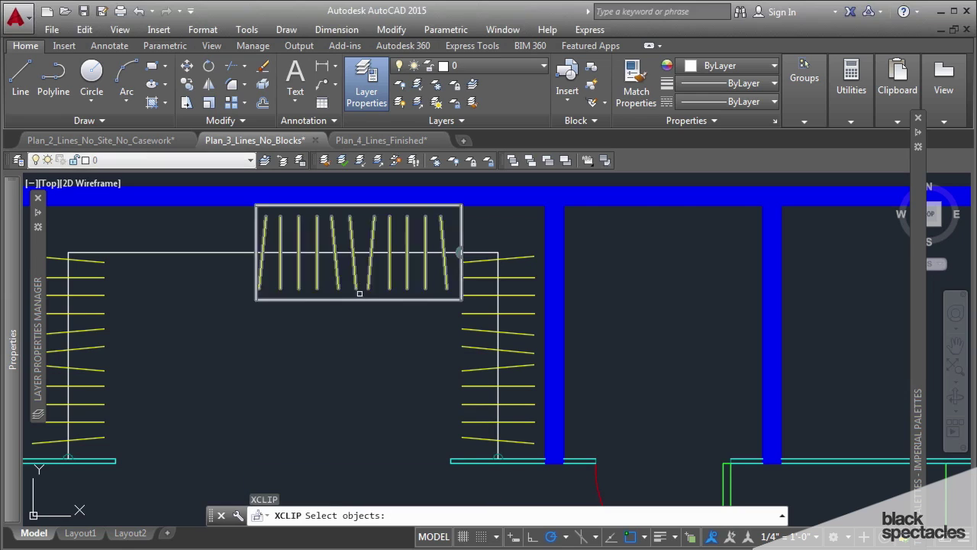
{"action": "left_click", "coordinate": [338, 278]}
{"action": "key", "text": "Return"}
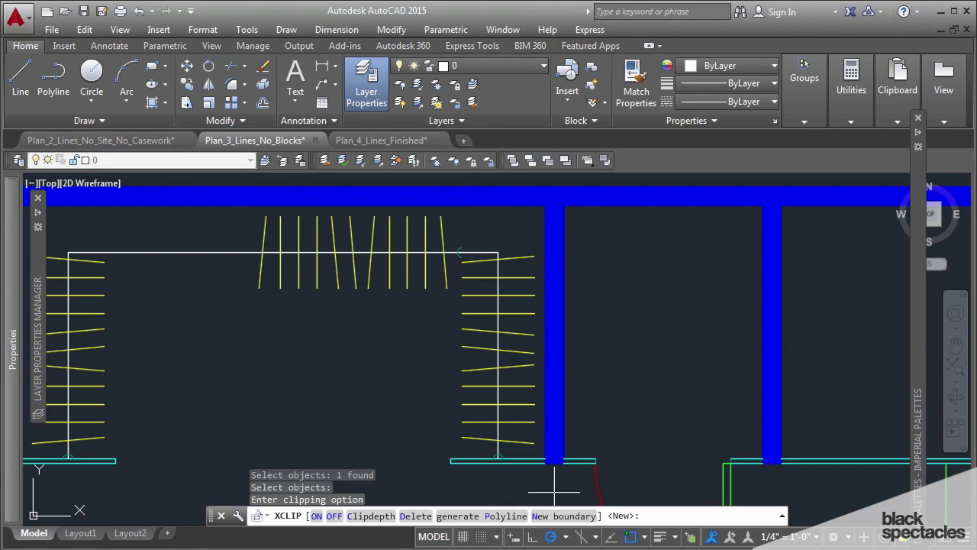
{"action": "key", "text": "Return"}
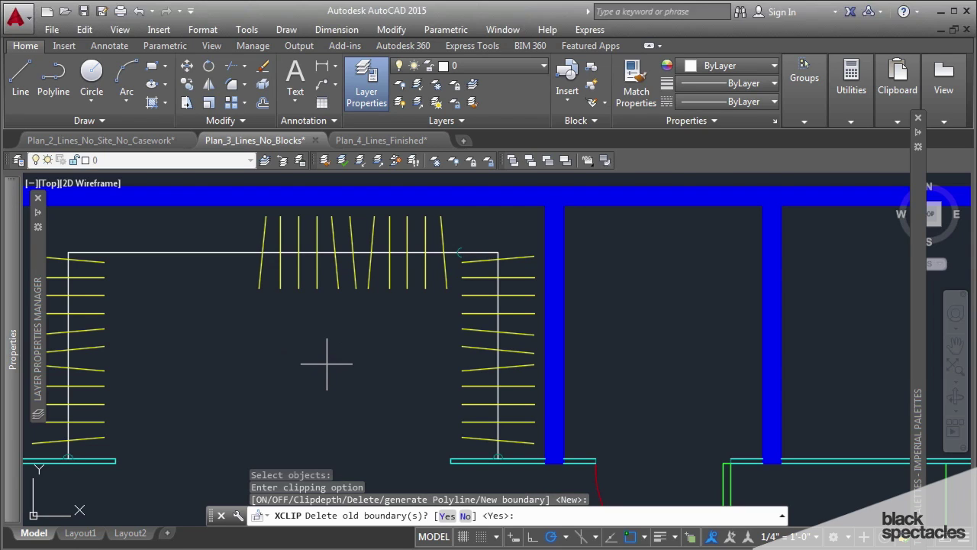
{"action": "key", "text": "Return"}
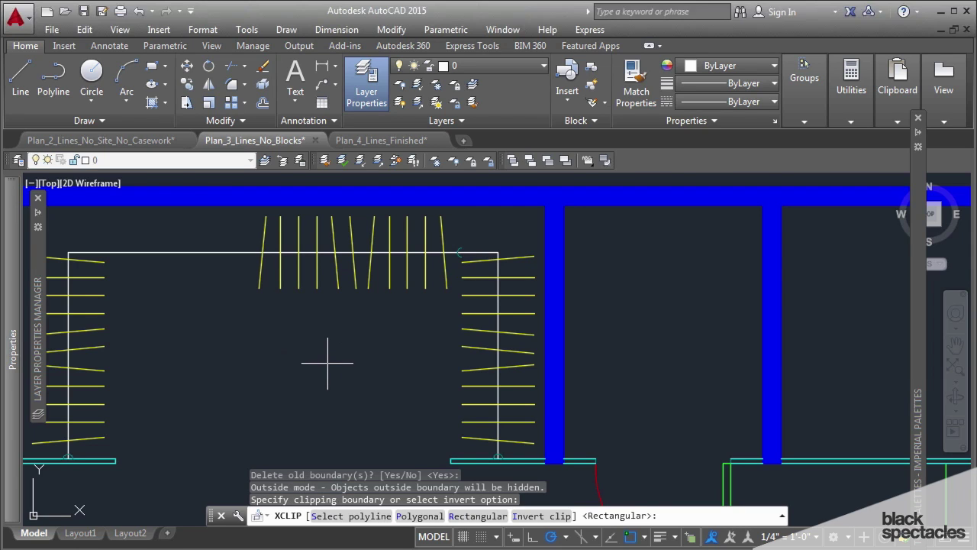
{"action": "key", "text": "Return"}
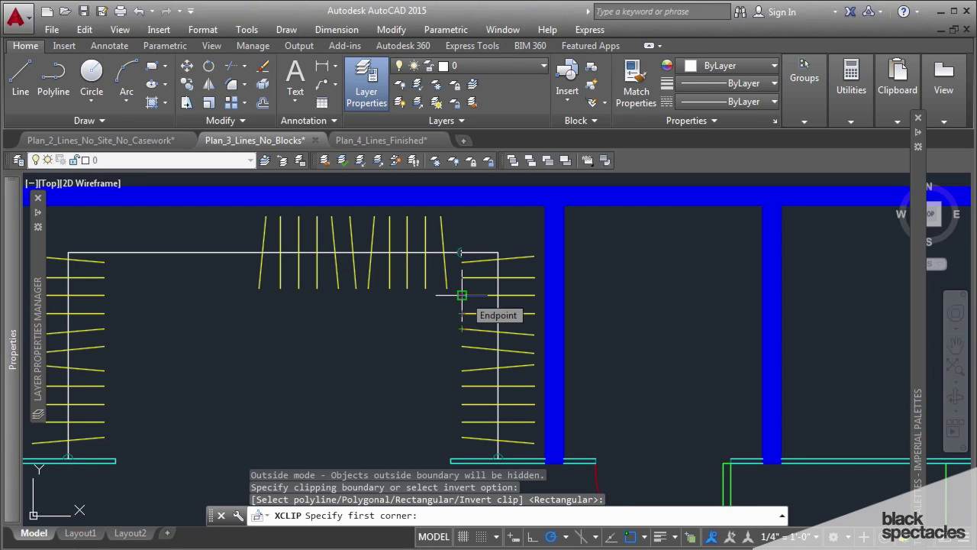
With Osnap off, draw the clip rectangle and stretch its corner left to the left rack.
{"action": "left_click", "coordinate": [631, 537]}
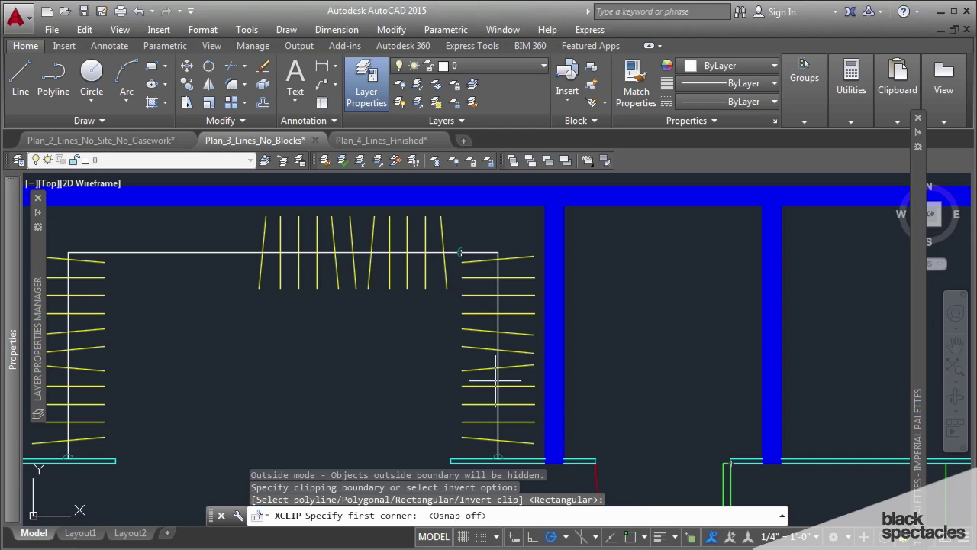
{"action": "left_click", "coordinate": [464, 298]}
{"action": "middle_click_drag", "start_coordinate": [252, 218], "coordinate": [292, 260]}
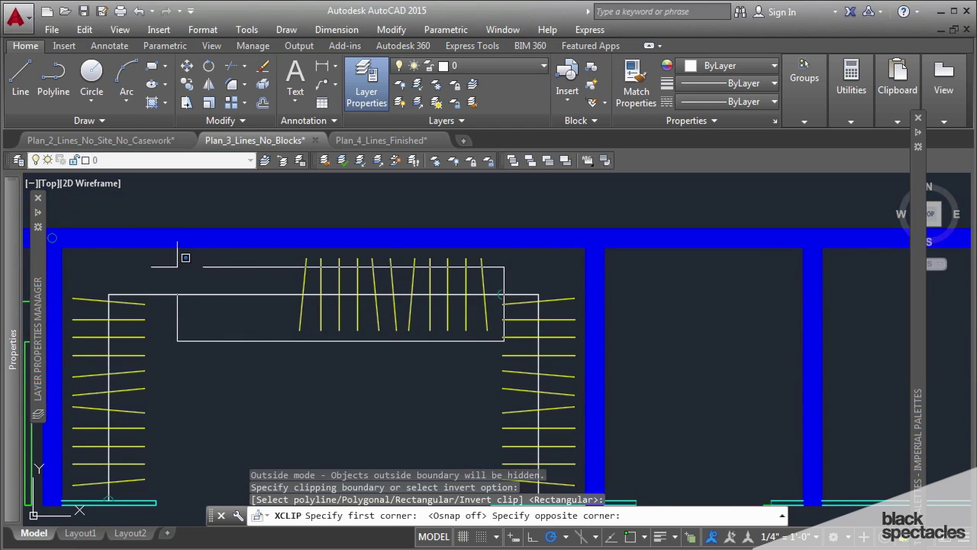
{"action": "left_click", "coordinate": [144, 245]}
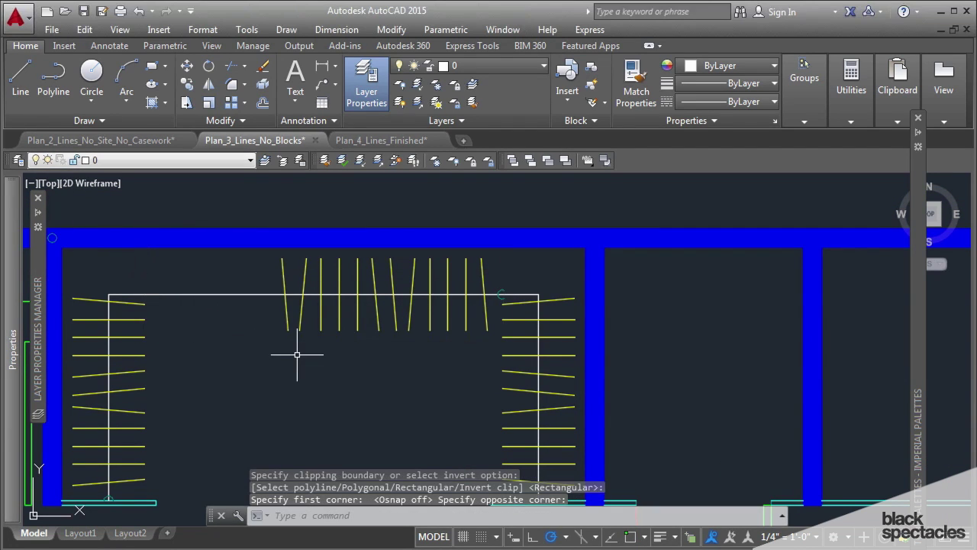
{"action": "left_click", "coordinate": [296, 295]}
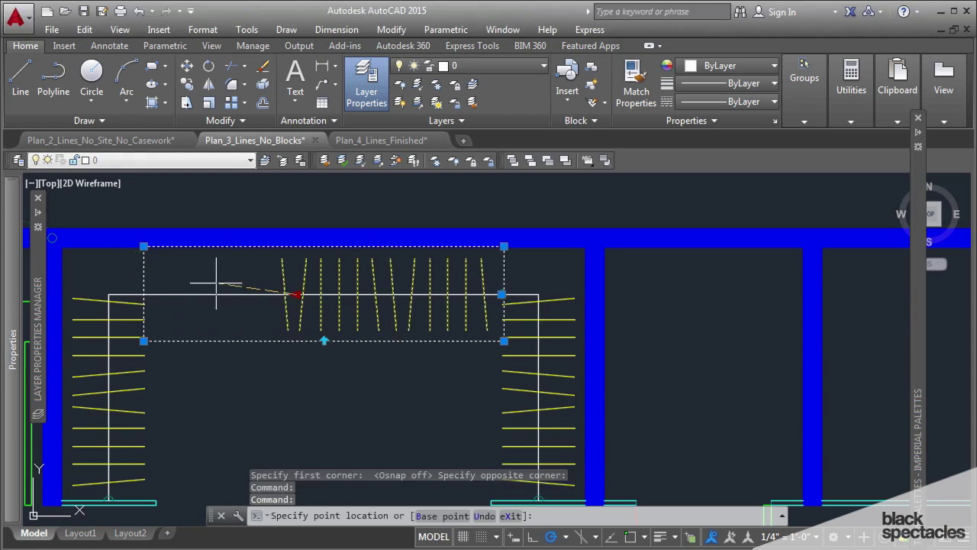
{"action": "left_click", "coordinate": [141, 295]}
{"action": "left_click", "coordinate": [201, 343]}
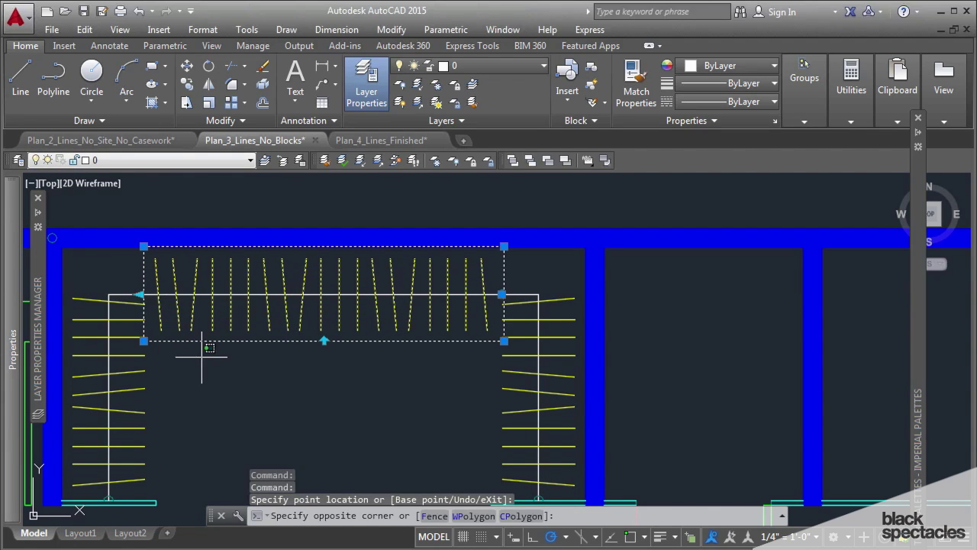
{"action": "key", "text": "Escape"}
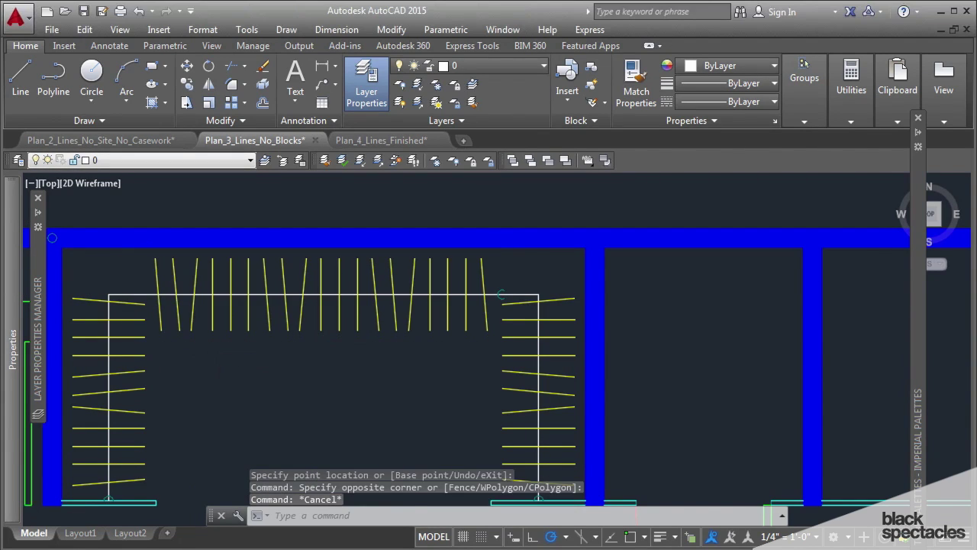
{"action": "scroll", "coordinate": [296, 377], "scroll_direction": "down", "scroll_amount": 3}
Move the back clothes block onto the a-flor-furn layer.
{"action": "scroll", "coordinate": [298, 376], "scroll_direction": "up", "scroll_amount": 3}
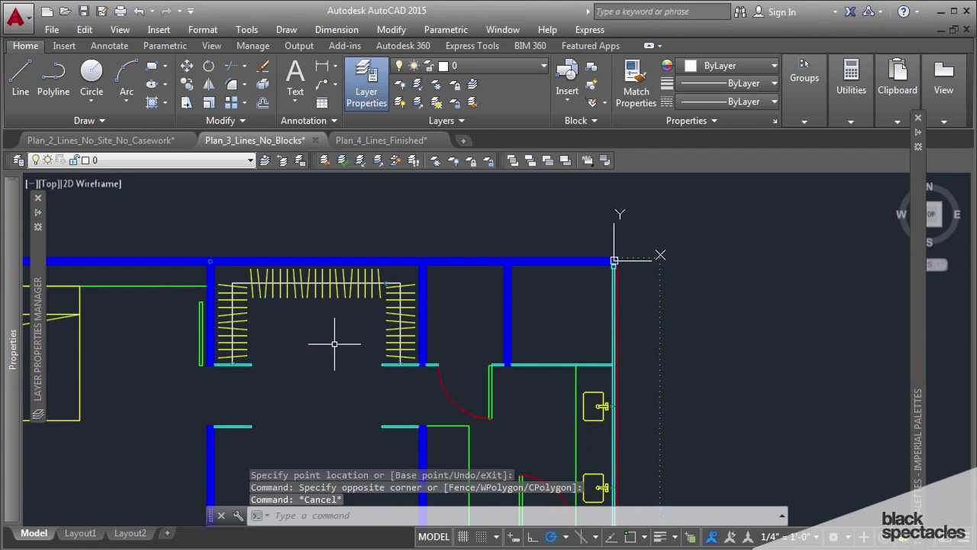
{"action": "scroll", "coordinate": [377, 287], "scroll_direction": "up", "scroll_amount": 2}
{"action": "scroll", "coordinate": [376, 287], "scroll_direction": "up", "scroll_amount": 2}
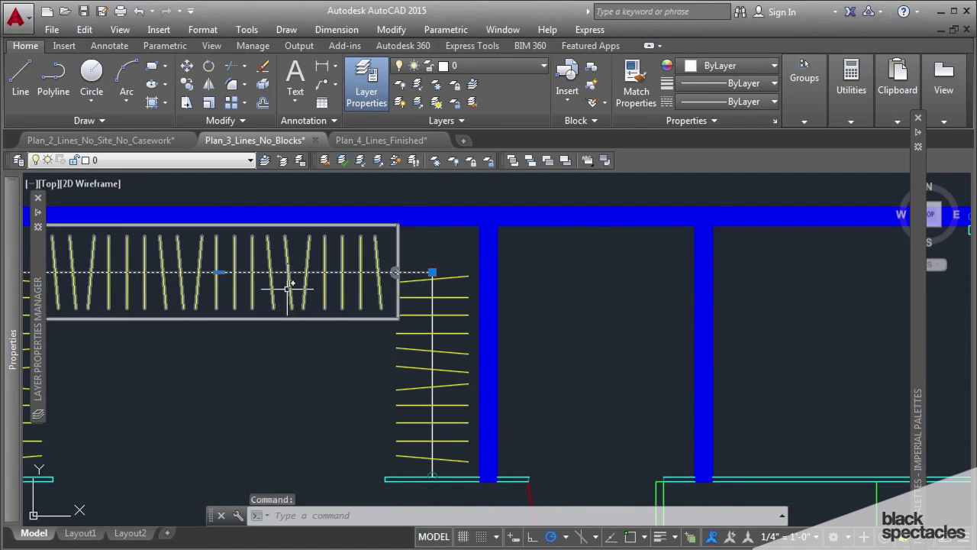
{"action": "middle_click_drag", "start_coordinate": [290, 283], "coordinate": [497, 287]}
{"action": "left_click", "coordinate": [169, 258]}
{"action": "left_click", "coordinate": [176, 160]}
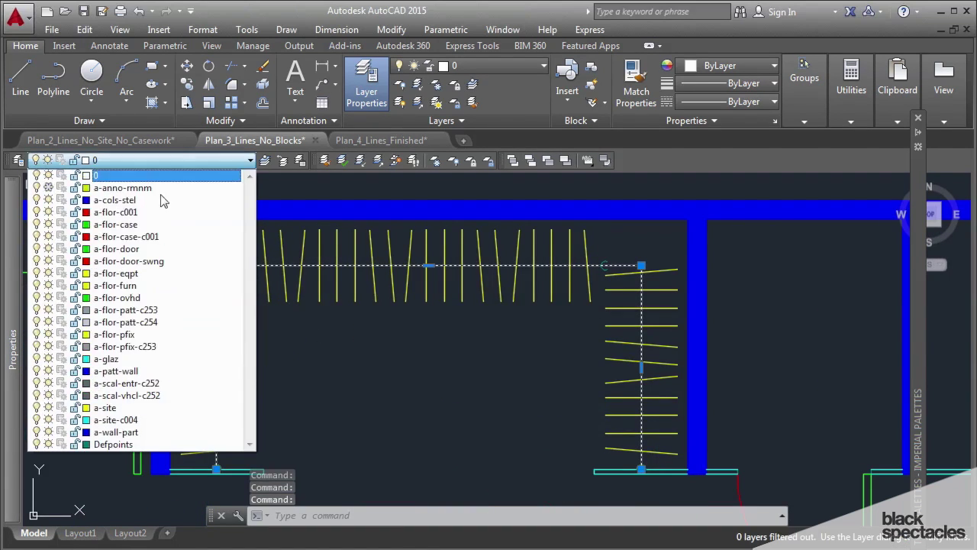
{"action": "left_click", "coordinate": [198, 285]}
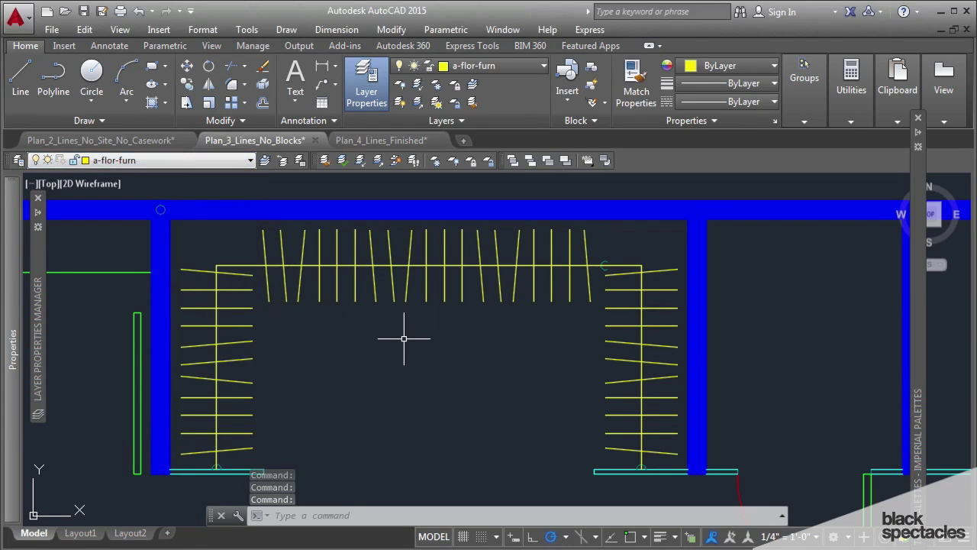
{"action": "key", "text": "Escape"}
{"action": "key", "text": "Escape"}
{"action": "scroll", "coordinate": [506, 299], "scroll_direction": "down", "scroll_amount": 4}
{"action": "type", "text": "pl"}
{"action": "key", "text": "Return"}
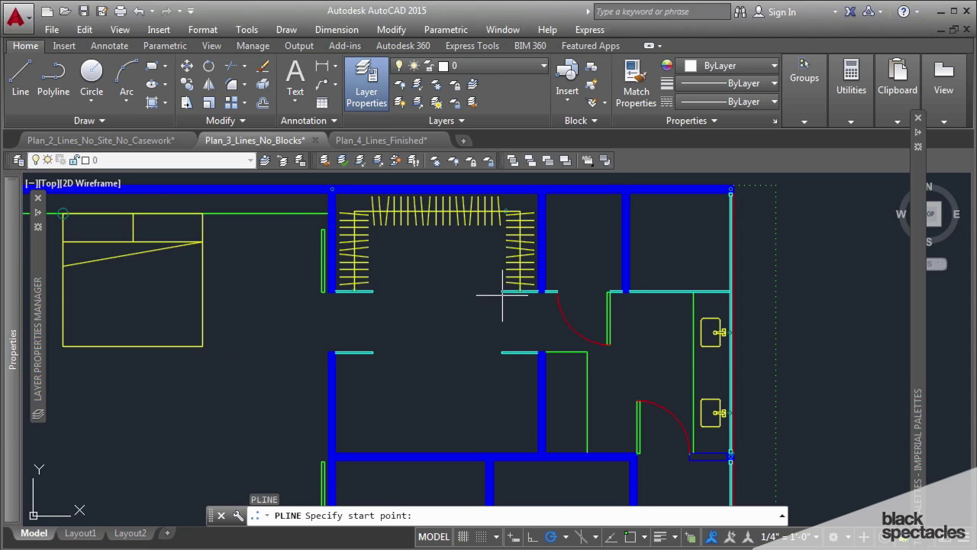
With Osnap on, draw a vertical polyline from the right rack's end down to the wall.
{"action": "key", "text": "F3"}
{"action": "left_click", "coordinate": [501, 292]}
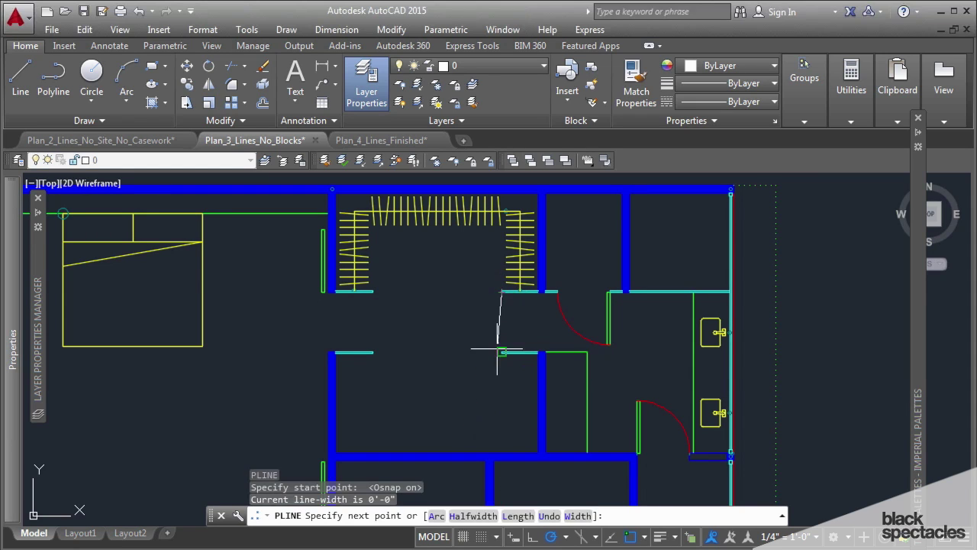
{"action": "left_click", "coordinate": [502, 352]}
{"action": "key", "text": "Return"}
{"action": "middle_click_drag", "start_coordinate": [462, 309], "coordinate": [436, 319]}
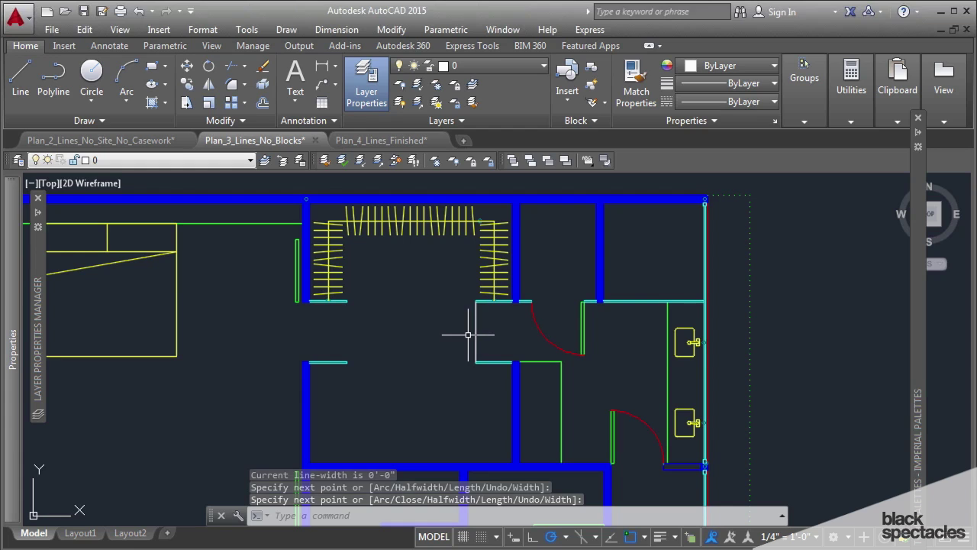
Select the three clothes racks, the rod line and both vertical lines for mirroring.
{"action": "type", "text": "mi"}
{"action": "key", "text": "Return"}
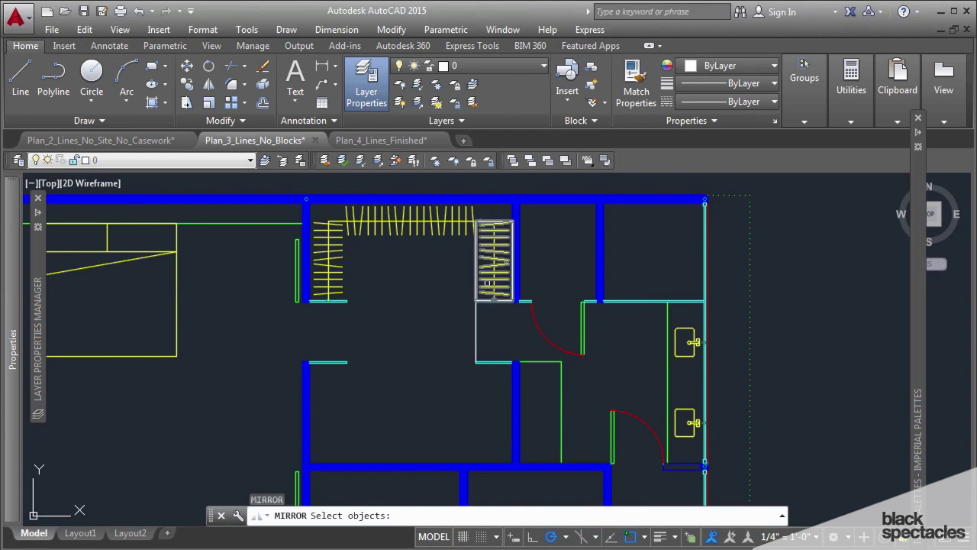
{"action": "left_click", "coordinate": [491, 271]}
{"action": "left_click", "coordinate": [395, 217]}
{"action": "left_click", "coordinate": [320, 241]}
{"action": "scroll", "coordinate": [336, 244], "scroll_direction": "up", "scroll_amount": 6}
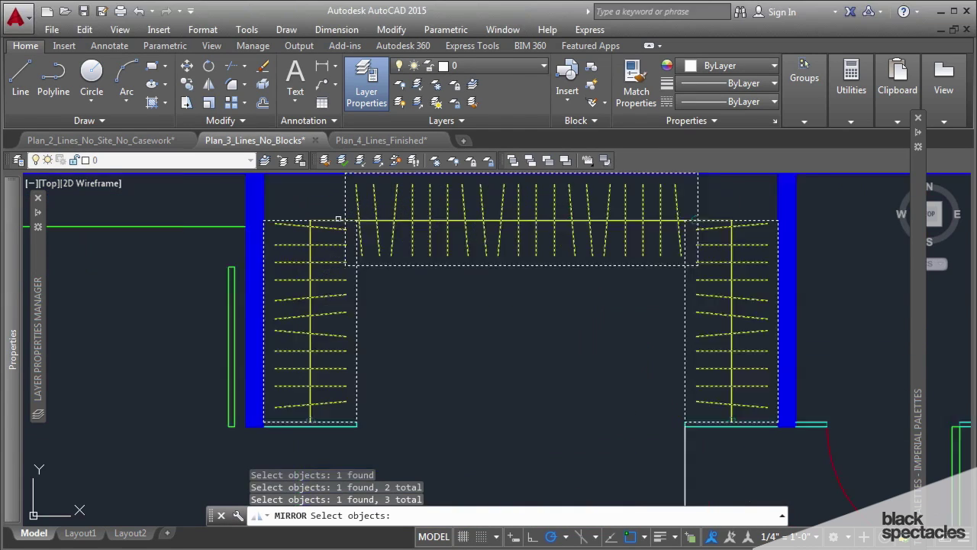
{"action": "left_click", "coordinate": [382, 222]}
{"action": "left_click", "coordinate": [295, 276]}
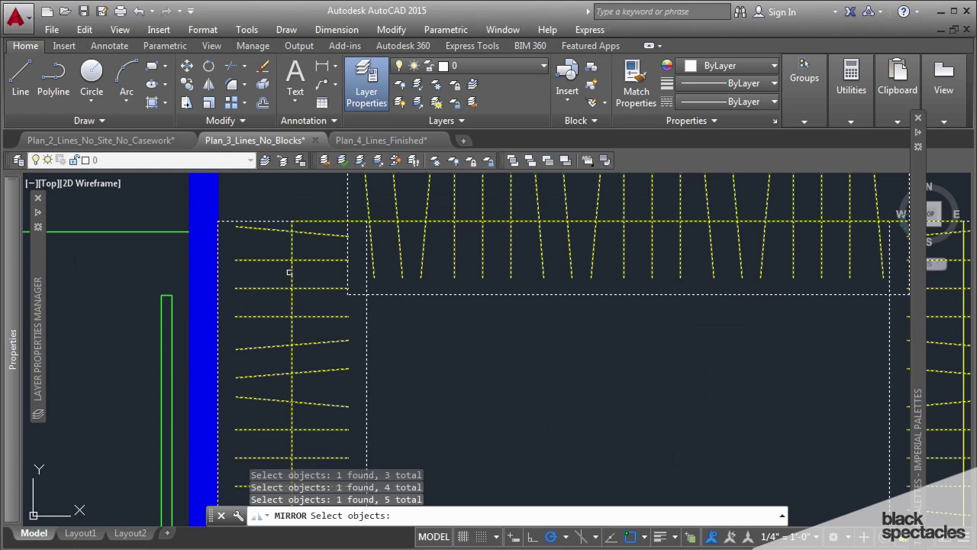
{"action": "scroll", "coordinate": [321, 275], "scroll_direction": "down", "scroll_amount": 3}
{"action": "left_click", "coordinate": [716, 309]}
{"action": "scroll", "coordinate": [716, 309], "scroll_direction": "down", "scroll_amount": 3}
{"action": "key", "text": "Return"}
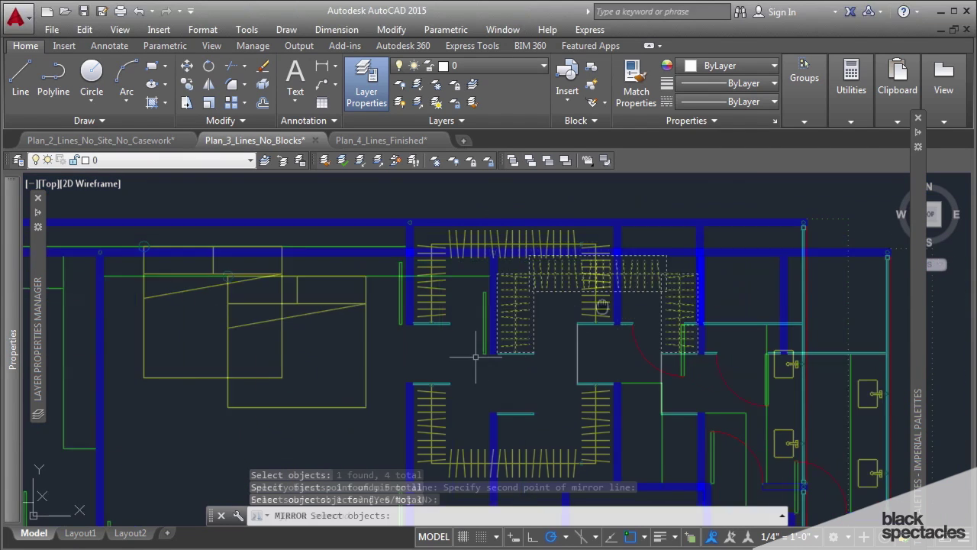
Mirror them downward across a horizontal line, then pick the extra doorway line to erase.
{"action": "left_click", "coordinate": [533, 313]}
{"action": "left_click", "coordinate": [428, 313]}
{"action": "key", "text": "Return"}
{"action": "type", "text": "e"}
{"action": "key", "text": "Return"}
{"action": "left_click", "coordinate": [538, 313]}
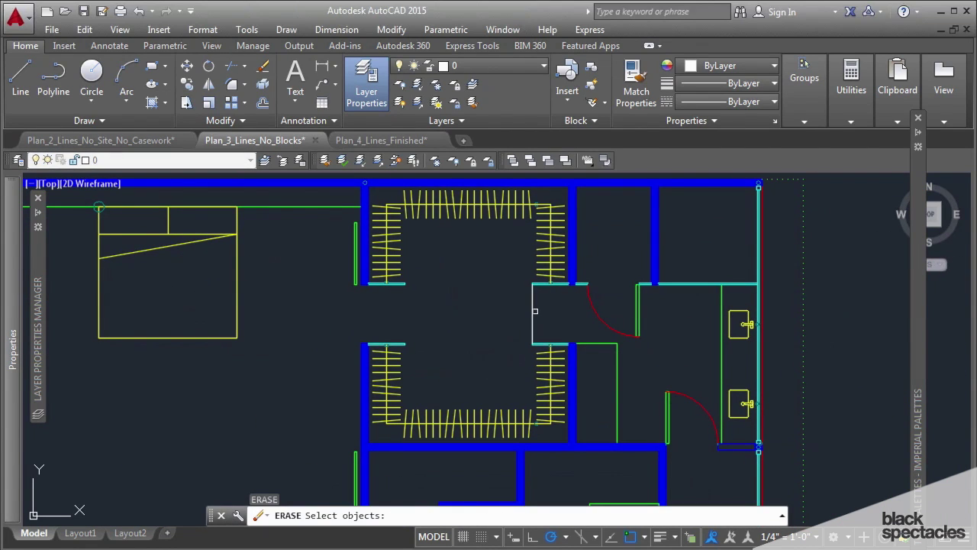